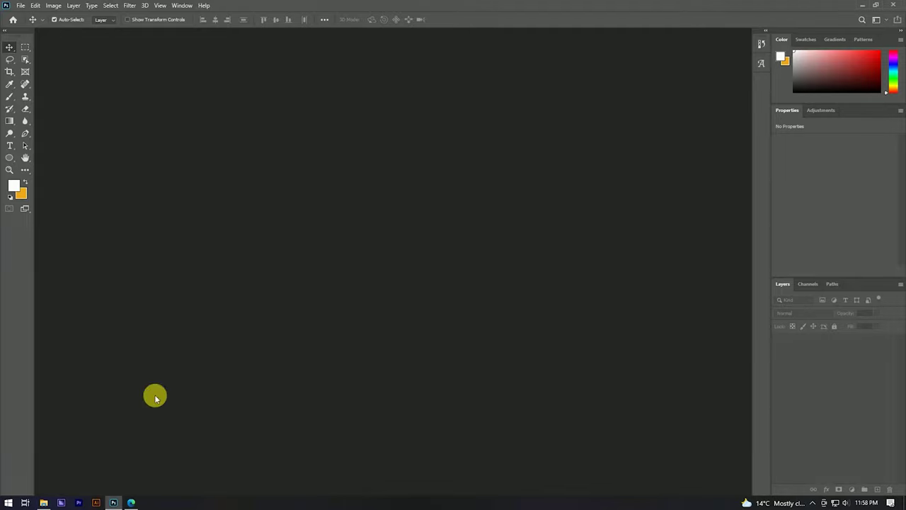
Open the portrait photo 4.jpg in Photoshop by dragging it in from its folder.
click(44, 502)
drag(718, 75, 372, 223)
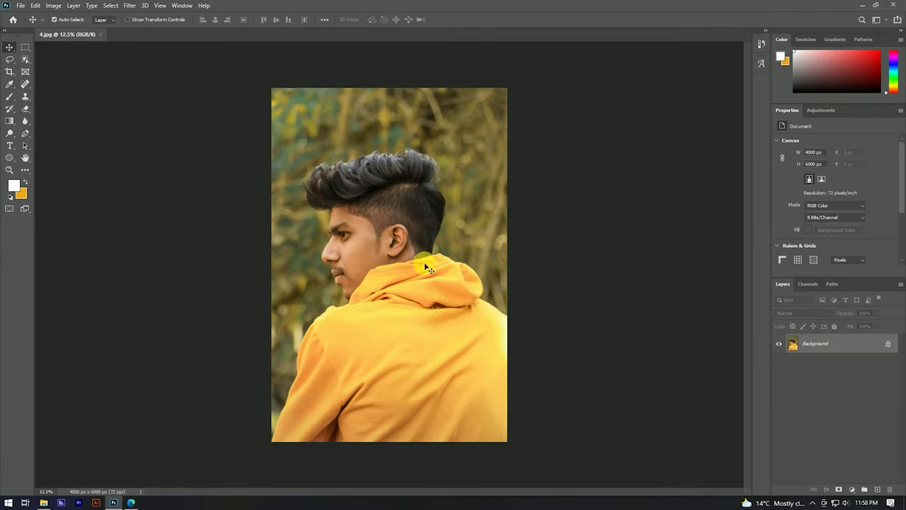
scroll(370, 194, up, 3)
scroll(386, 198, up, 3)
scroll(429, 178, down, 2)
scroll(411, 184, down, 2)
scroll(399, 196, up, 4)
Centre the face in view and unlock the Background into an editable Layer 0.
drag(398, 197, 421, 162)
scroll(420, 163, down, 2)
scroll(418, 156, down, 2)
scroll(418, 152, down, 1)
scroll(418, 153, up, 1)
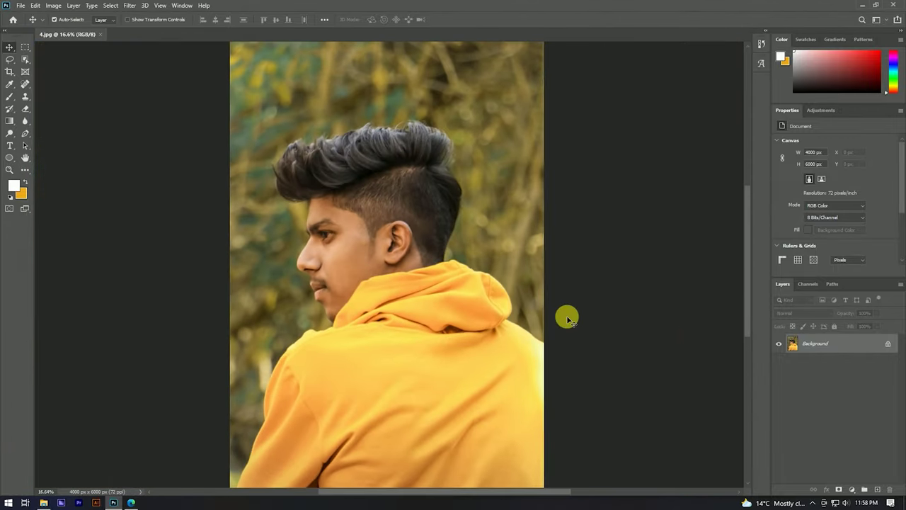
scroll(568, 318, down, 1)
click(889, 345)
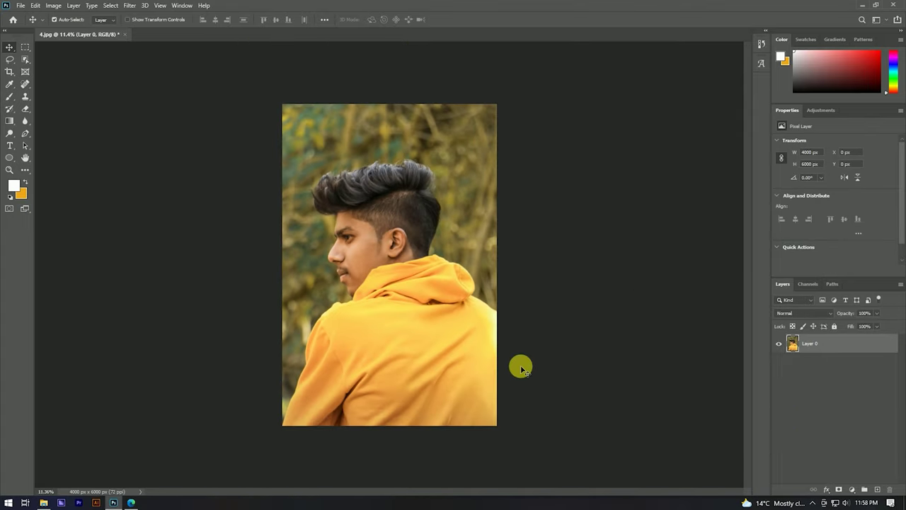
Add a Brightness/Contrast layer (brightness 3, contrast 24), followed by a Color Balance layer.
click(857, 490)
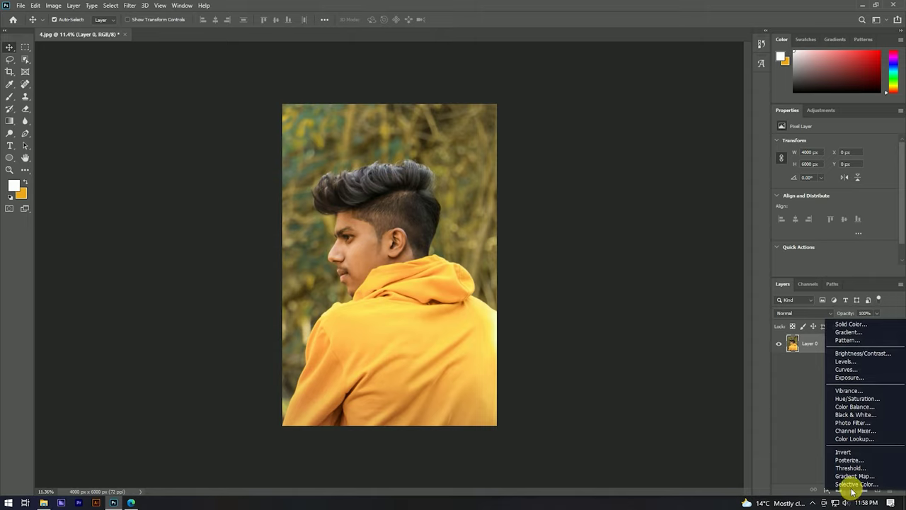
click(854, 353)
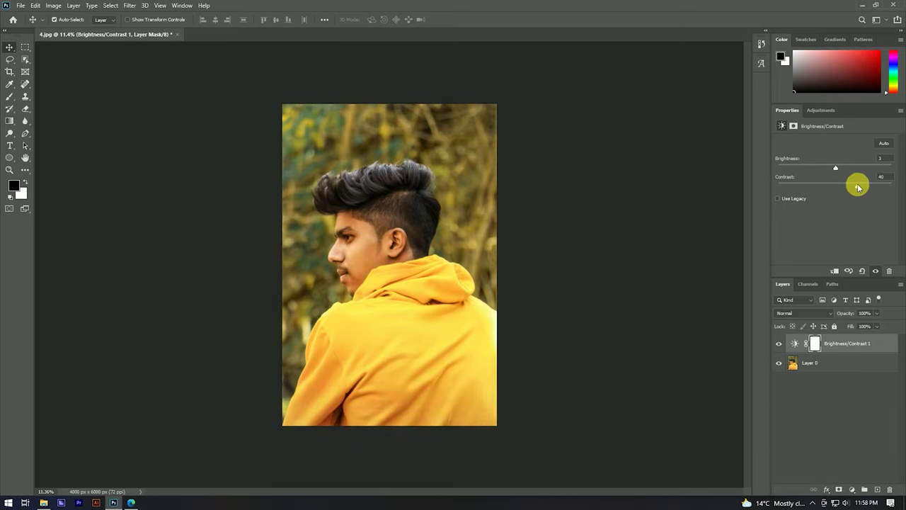
drag(857, 187, 853, 185)
click(852, 490)
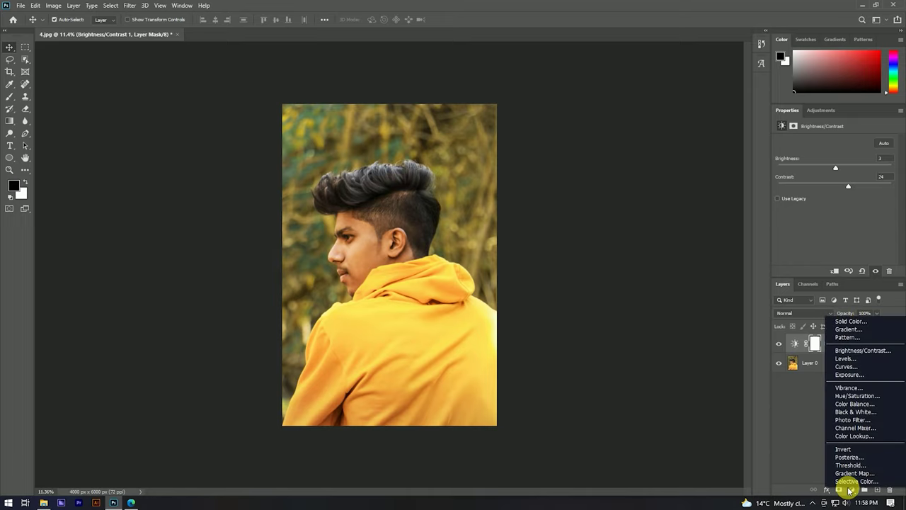
click(847, 404)
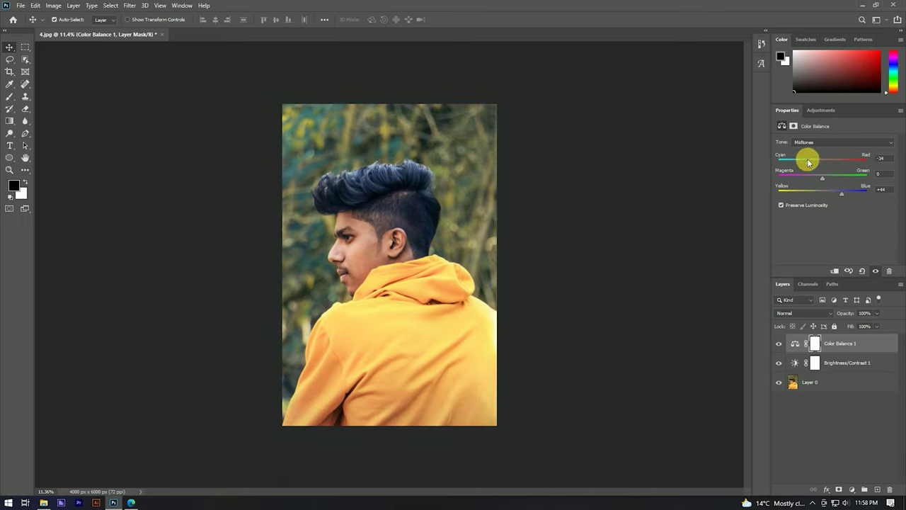
Ease the Color Balance midtones Cyan-Red back to -25, keeping Yellow-Blue at +44.
drag(804, 163, 812, 163)
scroll(367, 211, up, 3)
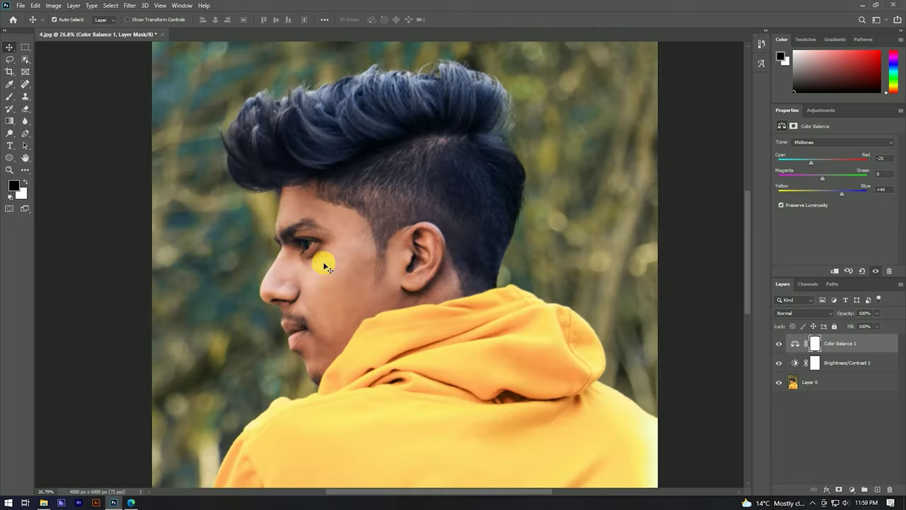
scroll(334, 224, up, 3)
scroll(658, 361, down, 1)
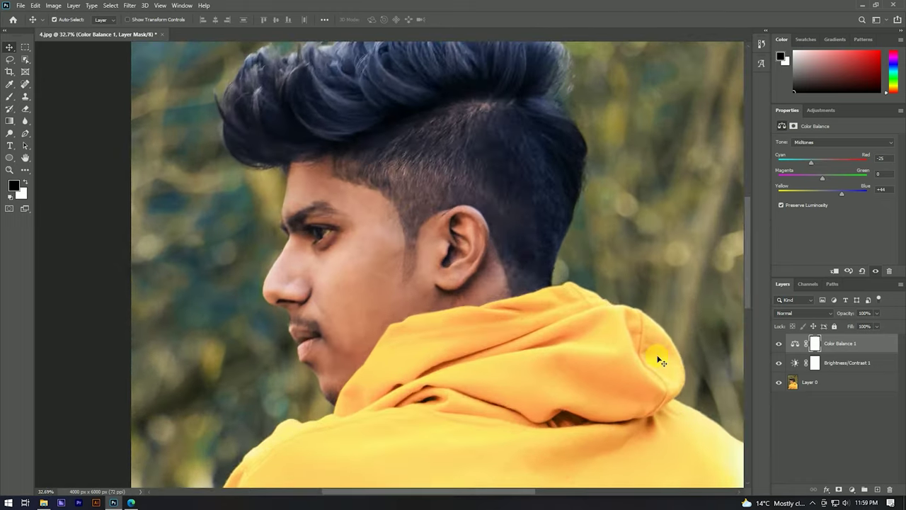
Add a blank Layer 1 at the top of the layer stack.
click(877, 489)
scroll(309, 222, up, 3)
scroll(320, 213, up, 2)
scroll(321, 216, down, 4)
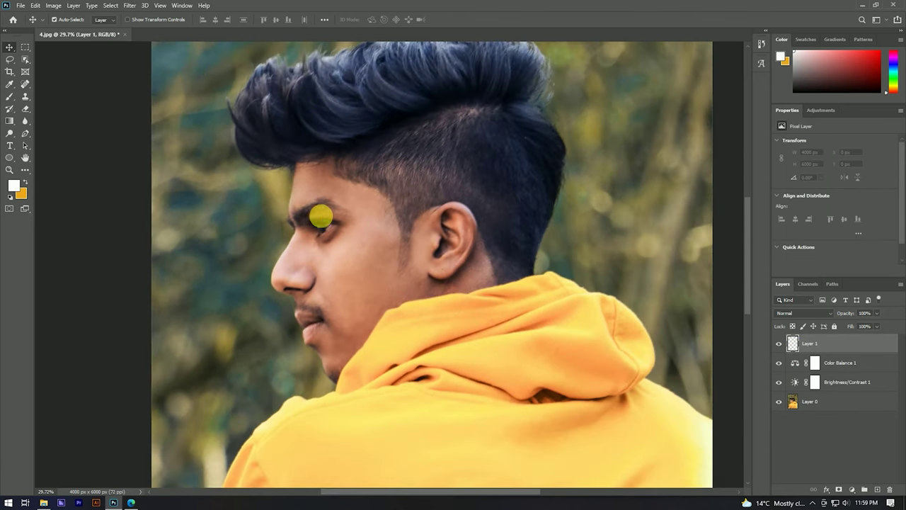
scroll(298, 152, up, 2)
scroll(318, 164, down, 1)
scroll(311, 142, down, 1)
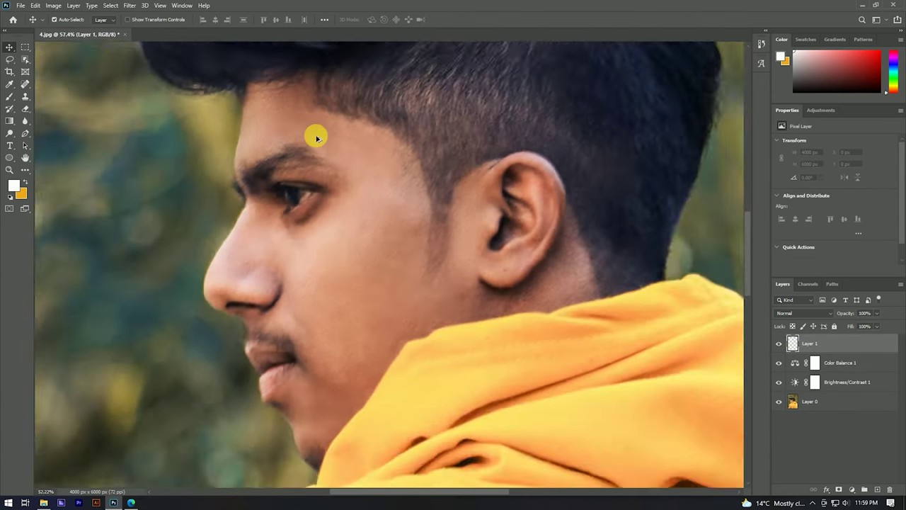
scroll(326, 213, down, 1)
scroll(375, 241, up, 2)
scroll(393, 255, up, 1)
scroll(386, 212, down, 1)
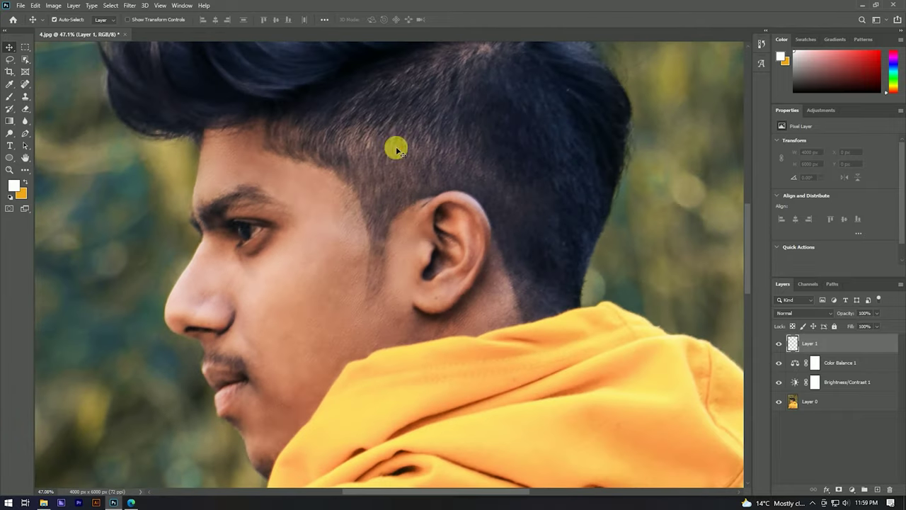
scroll(141, 170, up, 1)
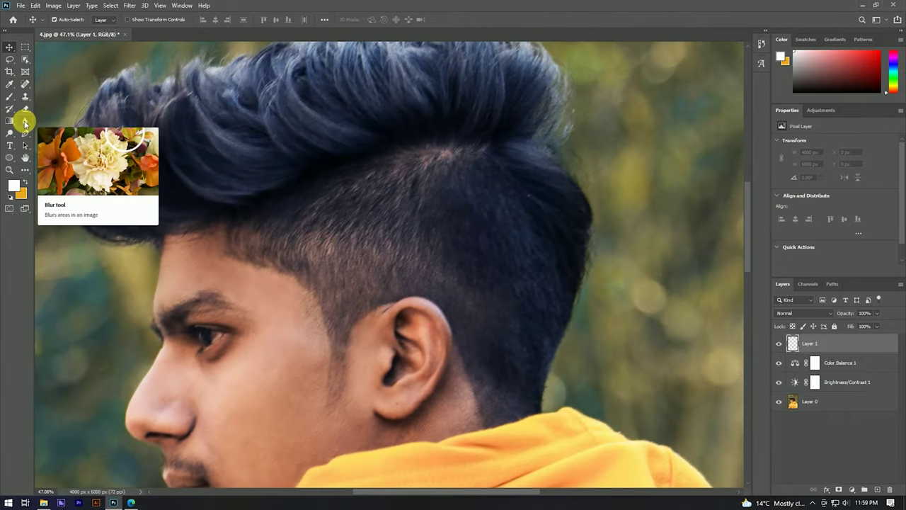
Choose the Dodge tool and duplicate Layer 0 as Layer 0 copy.
click(24, 123)
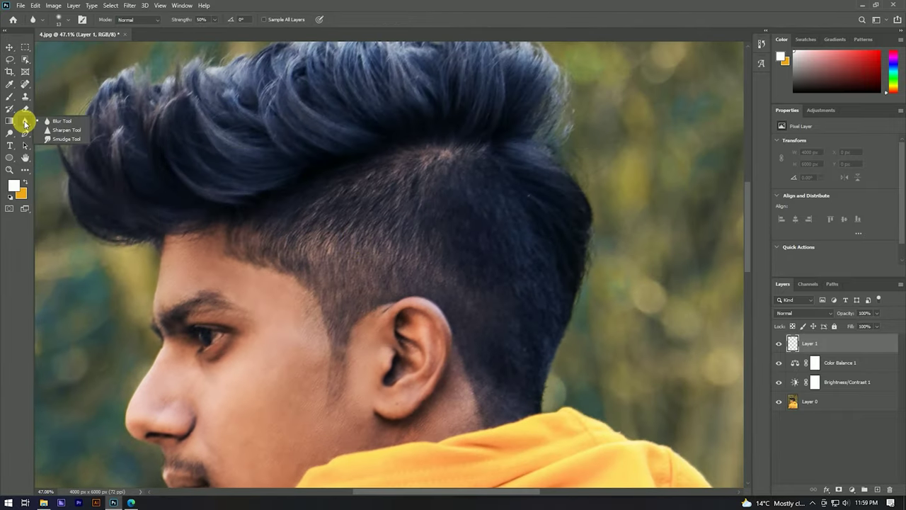
click(12, 134)
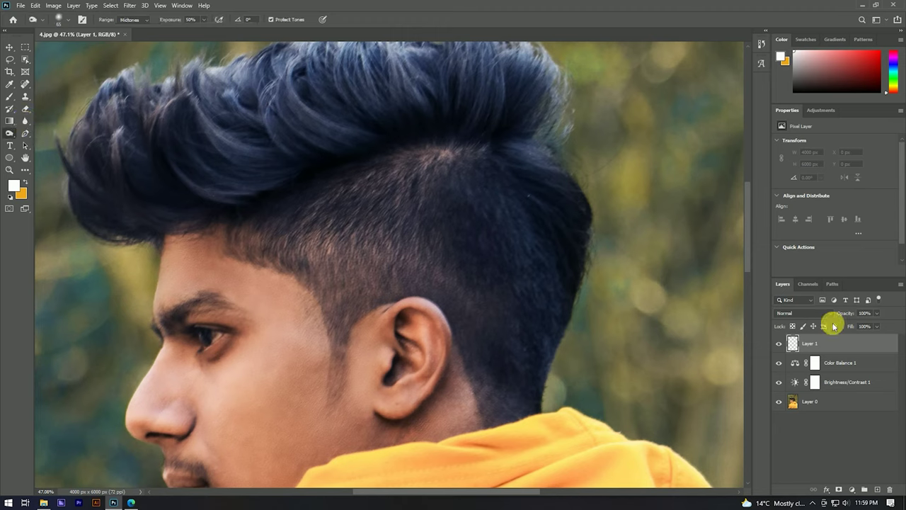
click(842, 401)
right_click(851, 404)
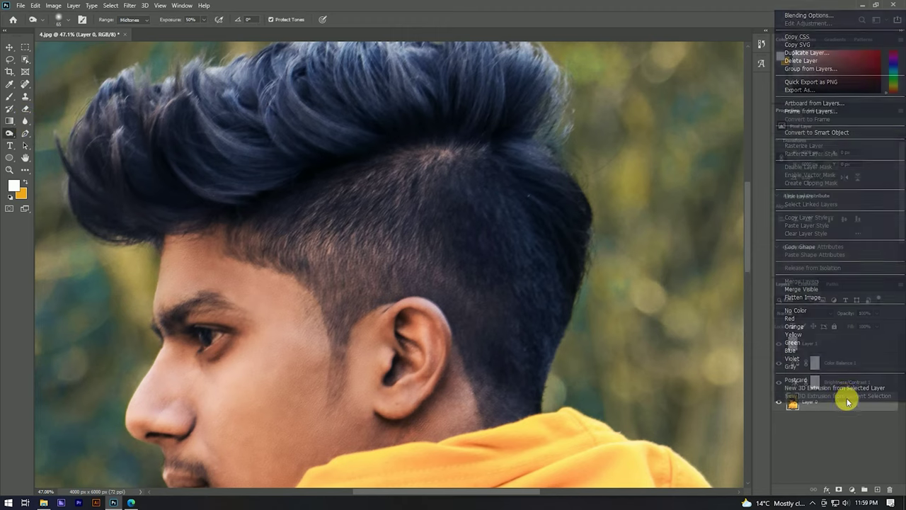
click(804, 53)
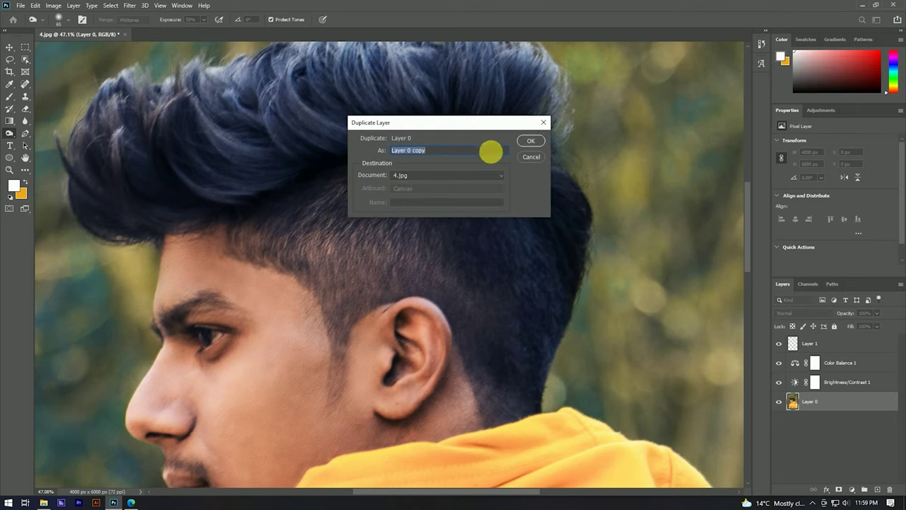
click(531, 141)
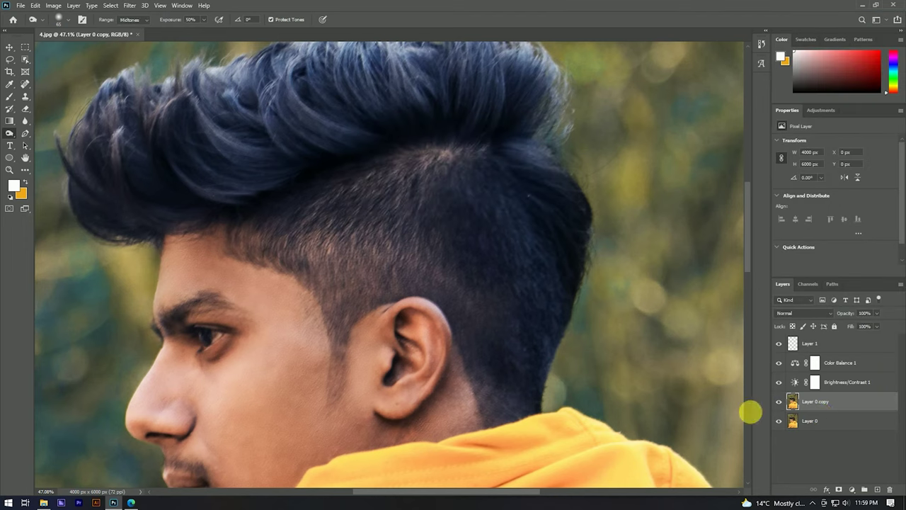
Dodge the hair around the temple with a brush enlarged to 104 px.
mouse_move(294, 253)
mouse_down()
mouse_move(311, 253)
mouse_move(334, 212)
mouse_move(456, 170)
mouse_move(264, 250)
mouse_move(314, 257)
mouse_move(298, 258)
mouse_move(291, 174)
mouse_up()
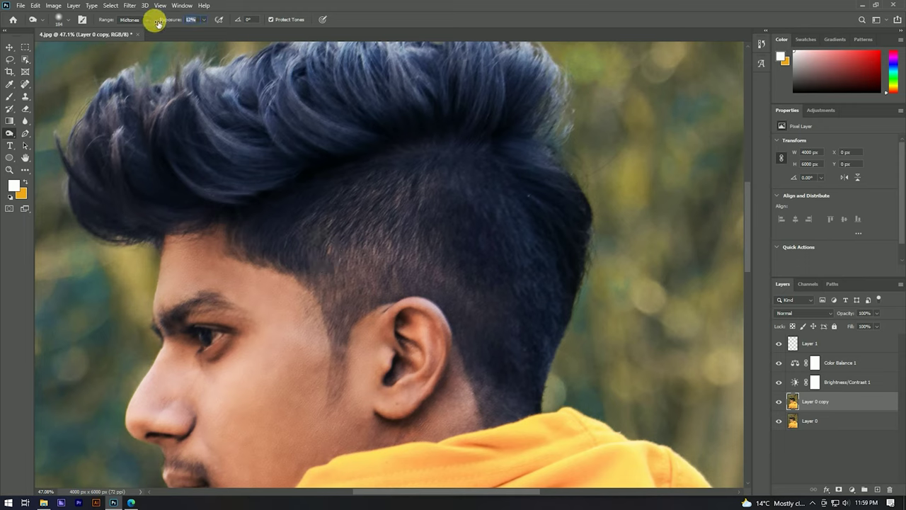
mouse_move(368, 257)
mouse_down()
mouse_move(334, 300)
mouse_move(354, 404)
mouse_move(348, 297)
mouse_move(446, 278)
mouse_move(408, 271)
mouse_move(390, 255)
mouse_move(526, 233)
mouse_move(505, 238)
mouse_up()
key(bracketright)
key(bracketright)
key(bracketright)
mouse_move(466, 200)
mouse_down()
mouse_move(463, 245)
mouse_move(390, 229)
mouse_move(259, 227)
mouse_up()
Brighten the hair strands across the top and left side with a larger brush.
drag(313, 197, 339, 278)
mouse_move(238, 142)
mouse_down()
mouse_move(360, 176)
mouse_move(435, 160)
mouse_move(658, 253)
mouse_up()
mouse_move(156, 212)
mouse_down()
mouse_move(222, 305)
mouse_move(142, 208)
mouse_move(265, 156)
mouse_move(585, 180)
mouse_up()
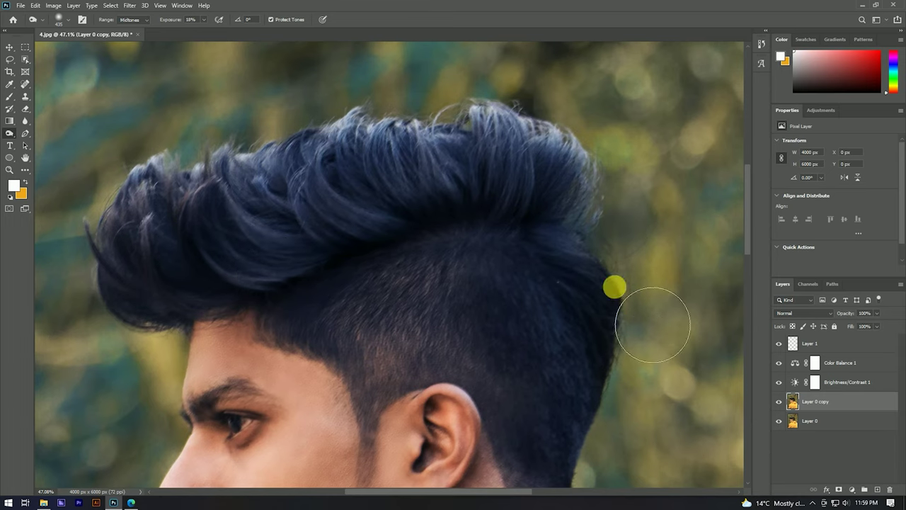
scroll(566, 241, down, 2)
scroll(545, 269, down, 3)
scroll(425, 241, up, 4)
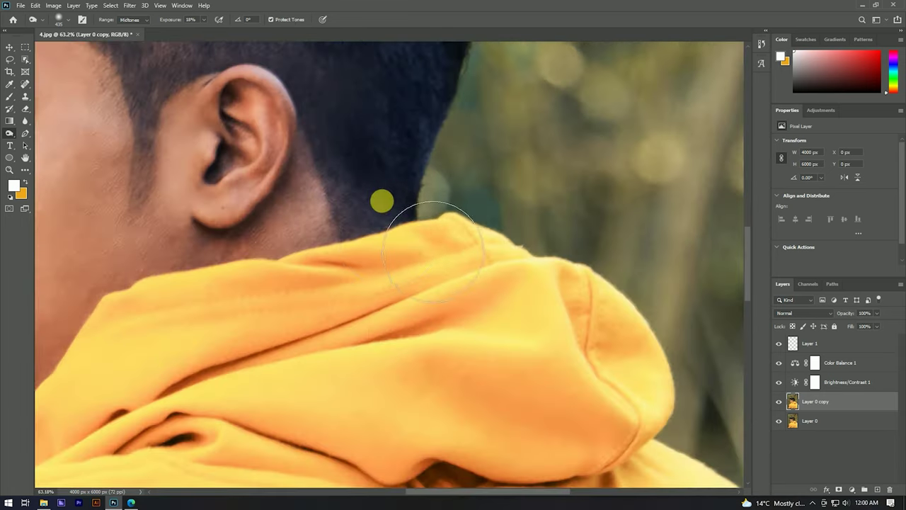
scroll(375, 177, down, 1)
scroll(265, 103, down, 2)
scroll(451, 184, up, 2)
drag(451, 184, 459, 334)
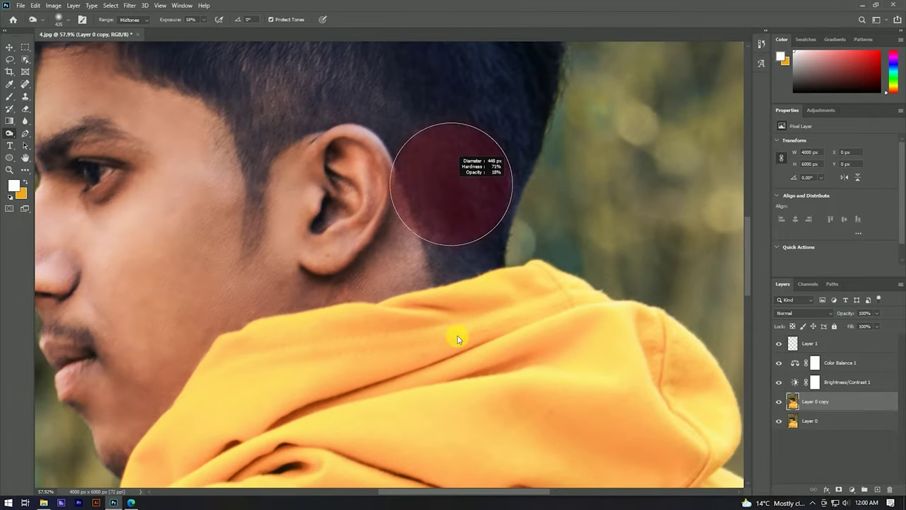
scroll(476, 224, down, 1)
scroll(476, 224, up, 3)
right_click(9, 135)
Brighten the cheek and temple skin, enlarging the brush to about 398 px.
click(32, 136)
scroll(289, 246, down, 3)
scroll(309, 244, up, 3)
mouse_move(263, 236)
mouse_down()
mouse_move(291, 146)
mouse_move(330, 184)
mouse_move(293, 256)
mouse_up()
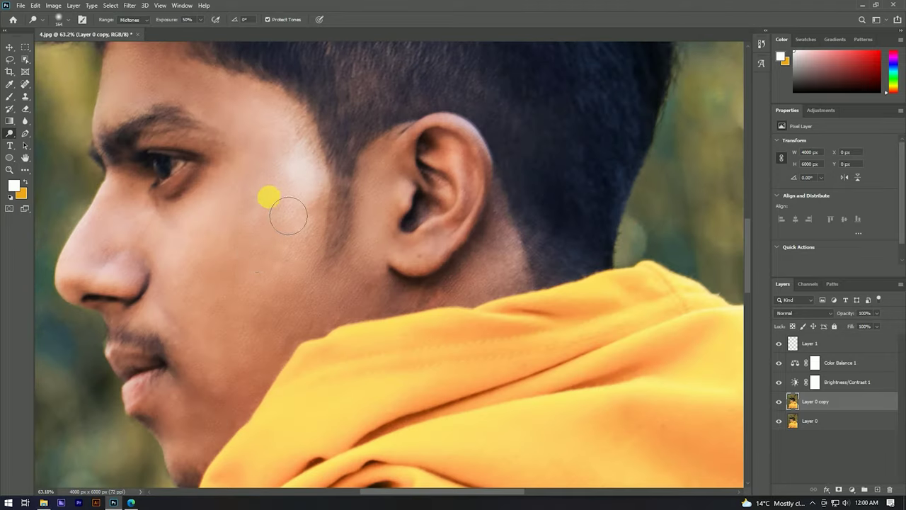
drag(269, 196, 269, 217)
scroll(270, 217, down, 3)
scroll(173, 157, up, 2)
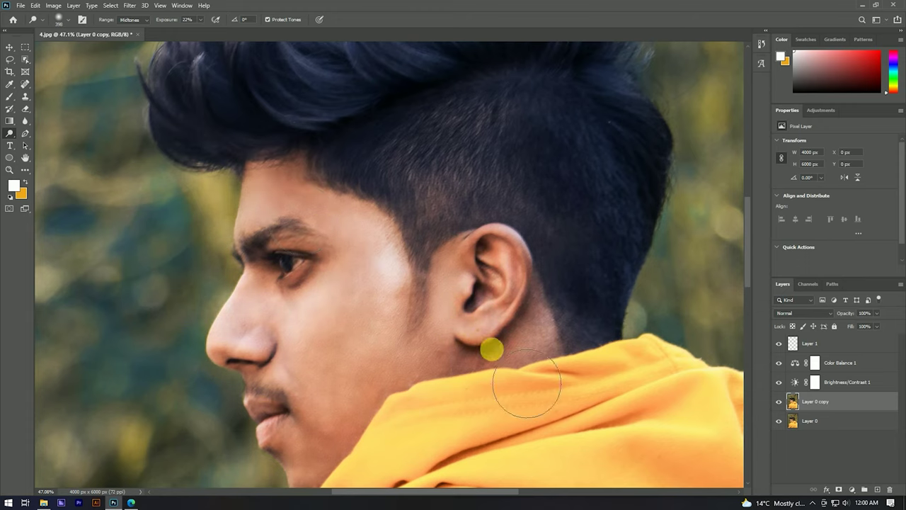
Brighten the skin from the ear down to the jawline.
mouse_move(492, 269)
mouse_down()
mouse_move(445, 325)
mouse_move(324, 370)
mouse_move(307, 347)
mouse_move(309, 453)
mouse_up()
scroll(309, 454, down, 1)
scroll(319, 284, down, 1)
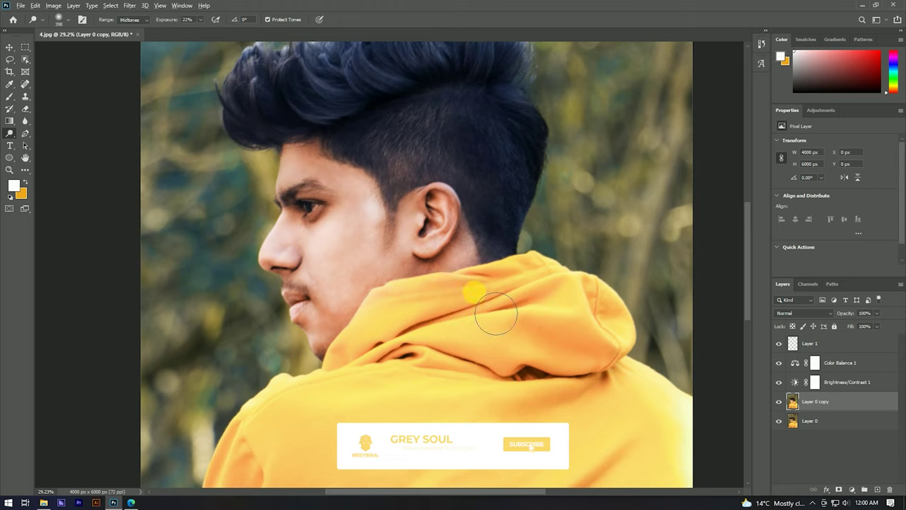
scroll(494, 318, down, 1)
scroll(484, 257, down, 1)
scroll(285, 245, up, 2)
scroll(527, 201, up, 2)
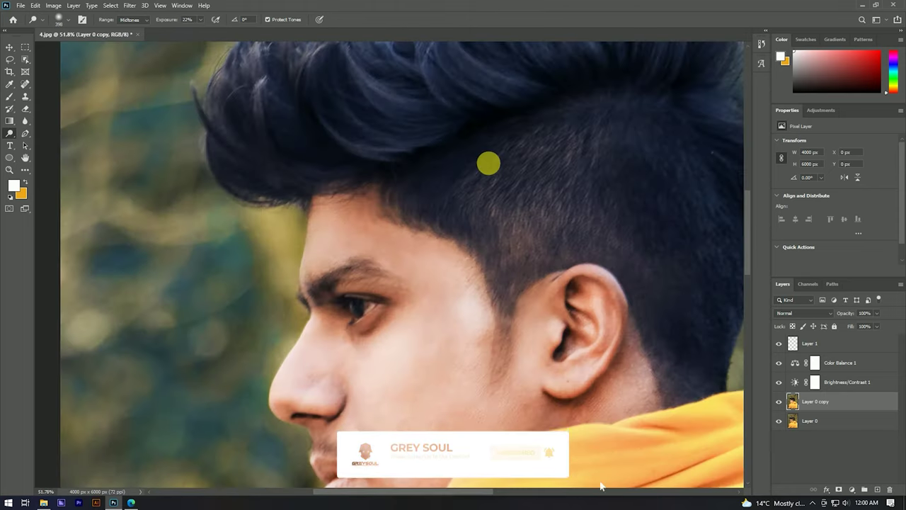
scroll(488, 170, up, 2)
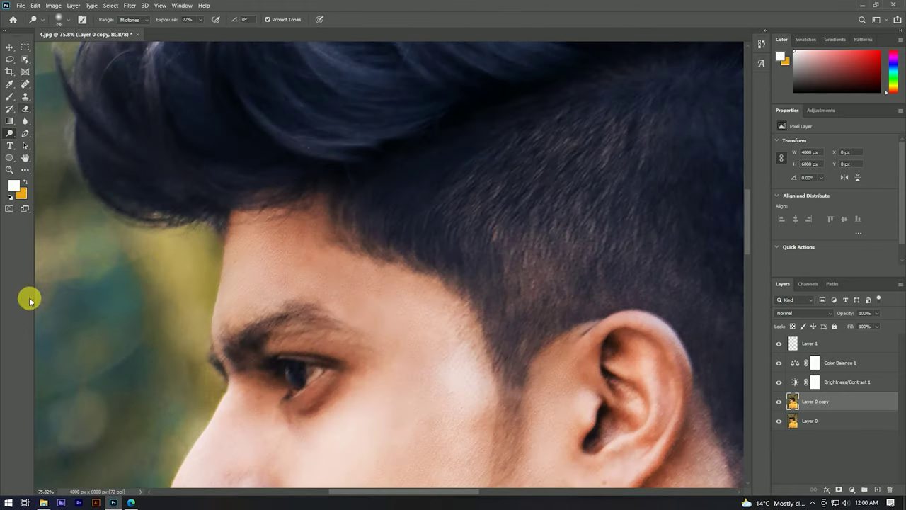
click(27, 125)
Smudge the hairline at 22% strength, then more gently at 5% strength.
click(61, 138)
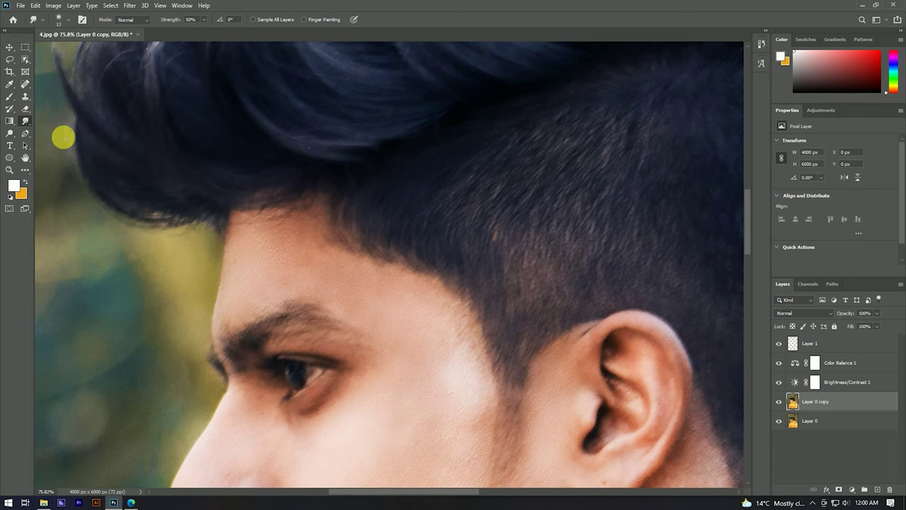
scroll(325, 219, up, 3)
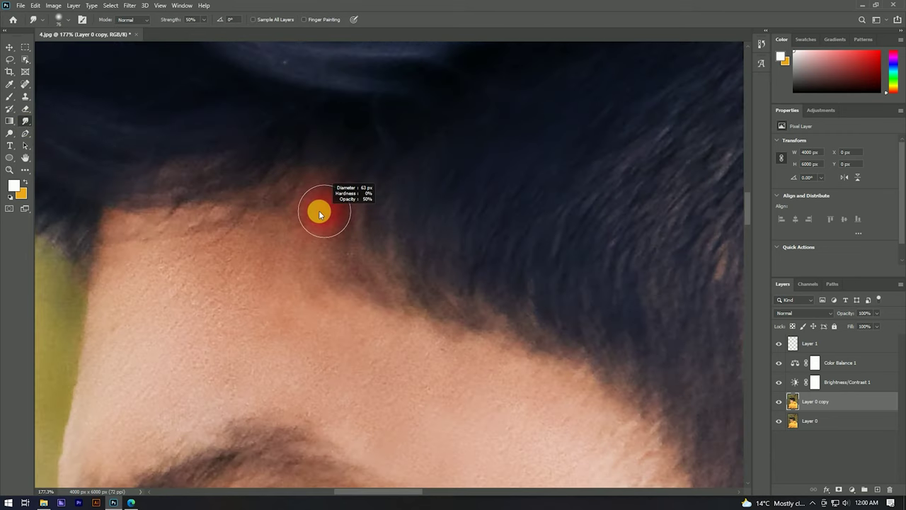
drag(157, 20, 162, 20)
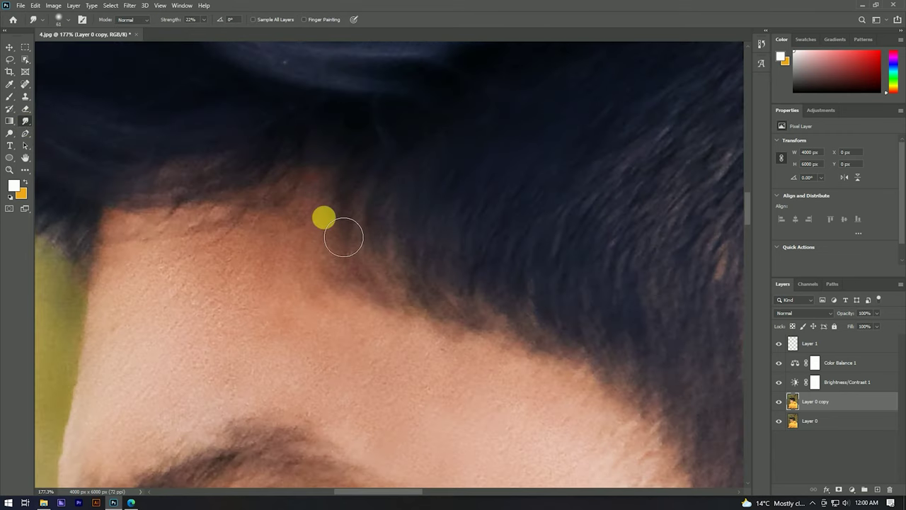
drag(194, 234, 227, 139)
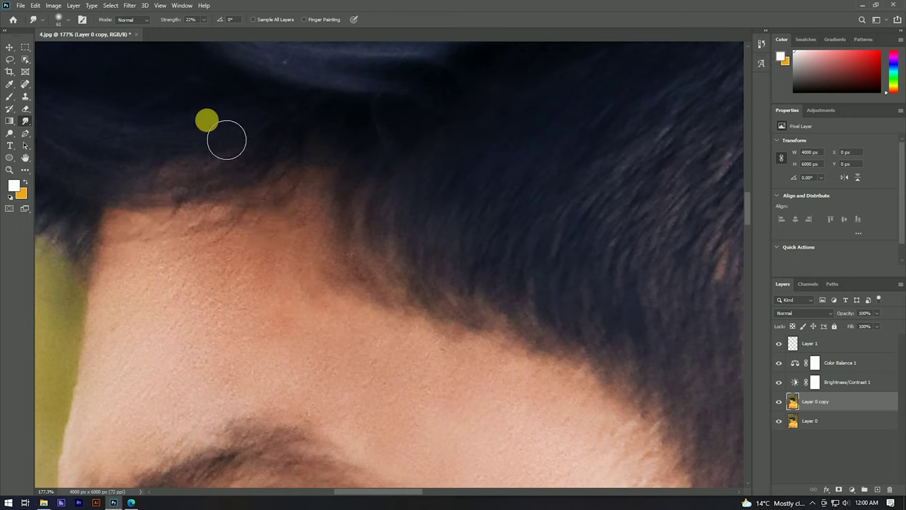
drag(171, 22, 175, 22)
drag(330, 238, 329, 285)
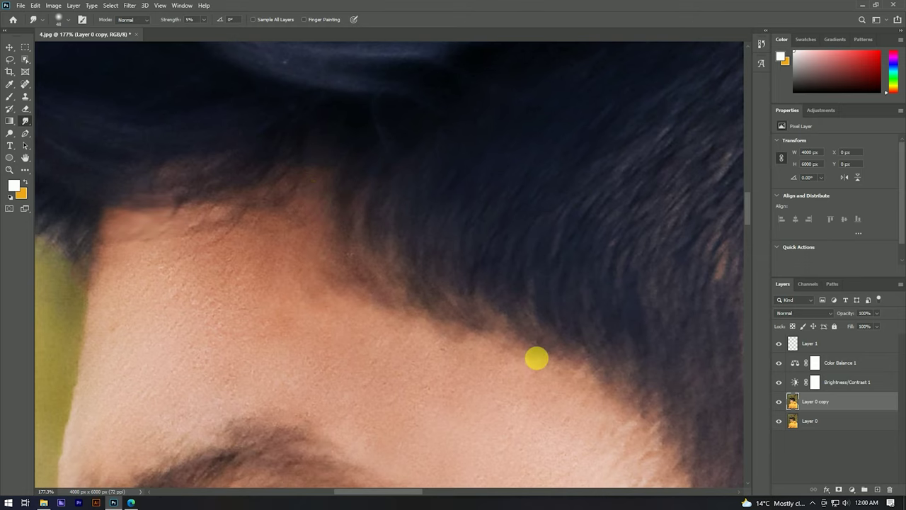
Move along the forehead, temple, cheek and behind the ear for further smudging.
drag(537, 359, 441, 267)
drag(503, 333, 418, 231)
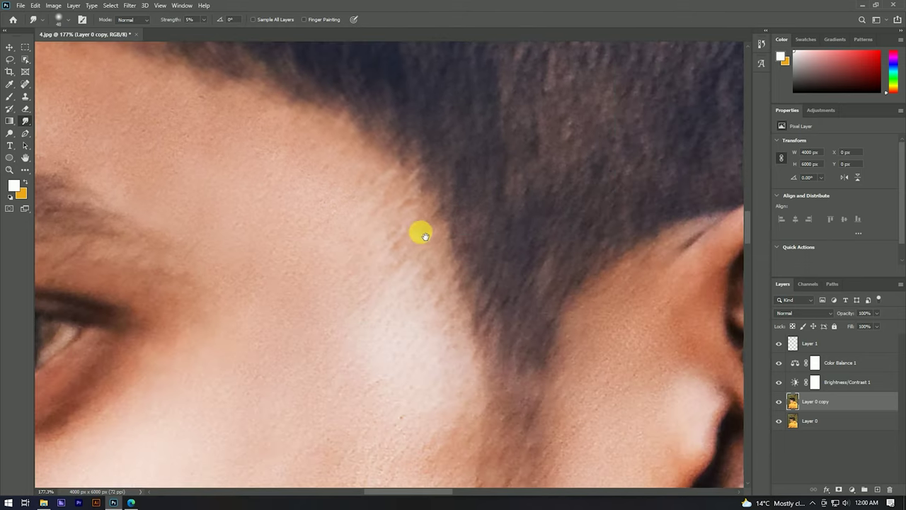
drag(476, 386, 457, 236)
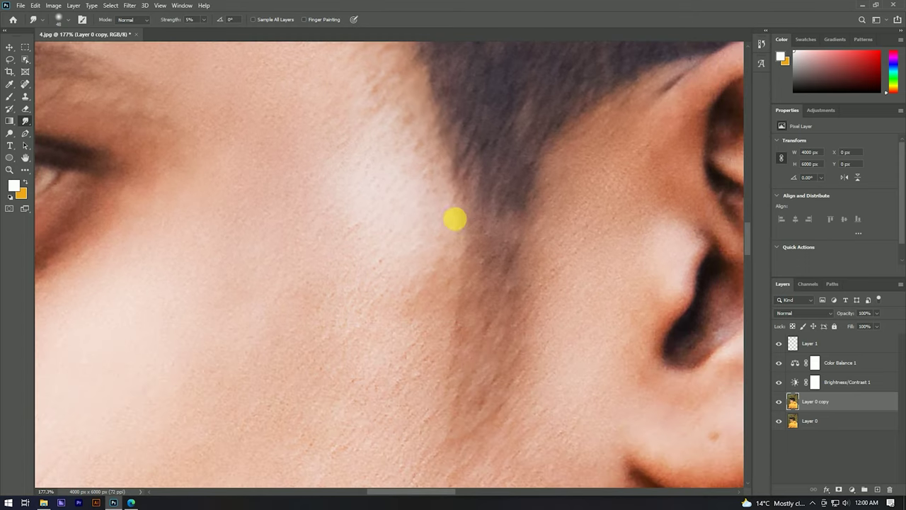
drag(455, 429, 459, 336)
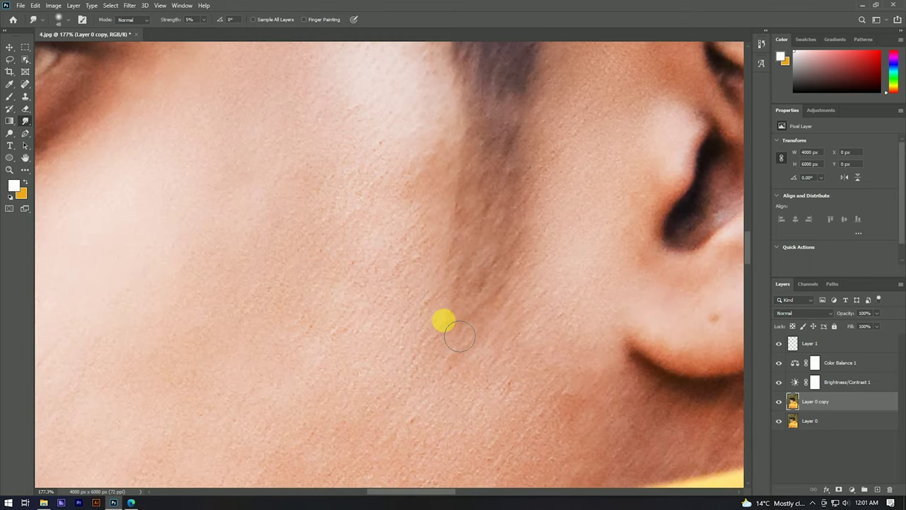
scroll(491, 225, down, 5)
scroll(467, 259, up, 4)
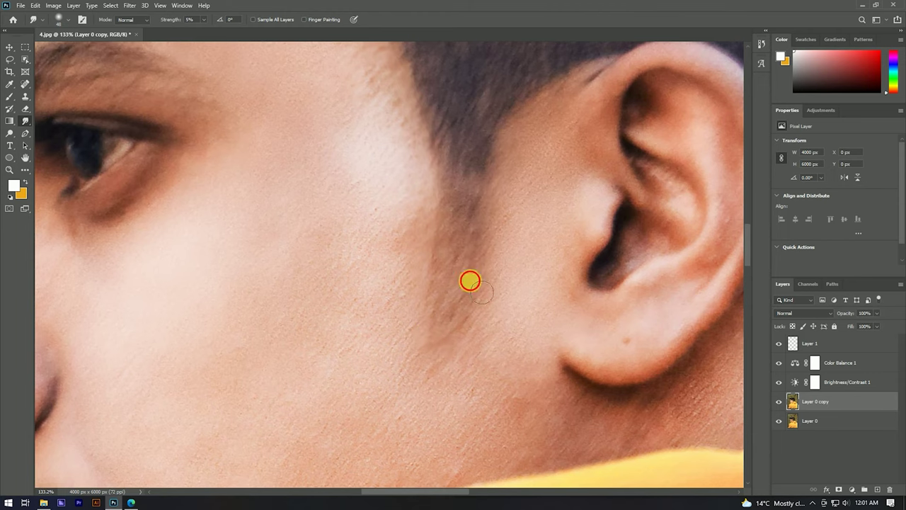
mouse_move(479, 266)
mouse_down()
mouse_move(308, 352)
mouse_move(259, 353)
mouse_up()
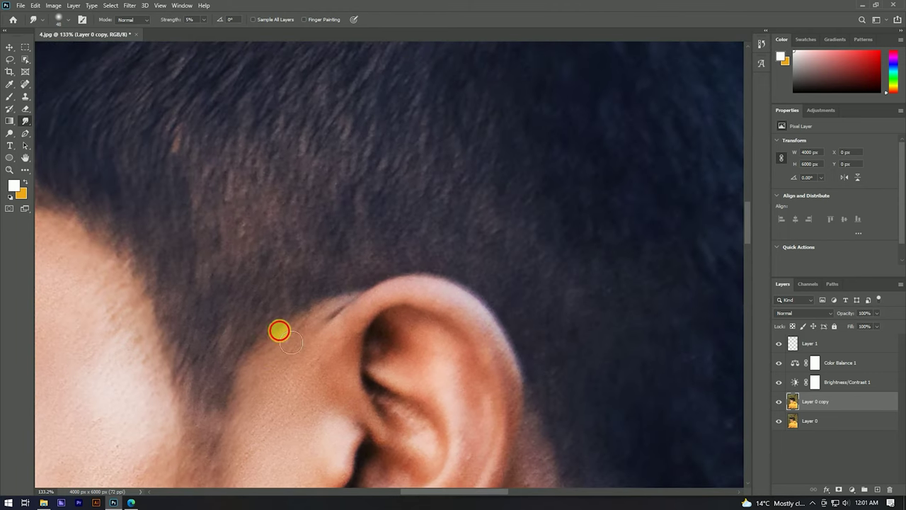
drag(516, 298, 476, 232)
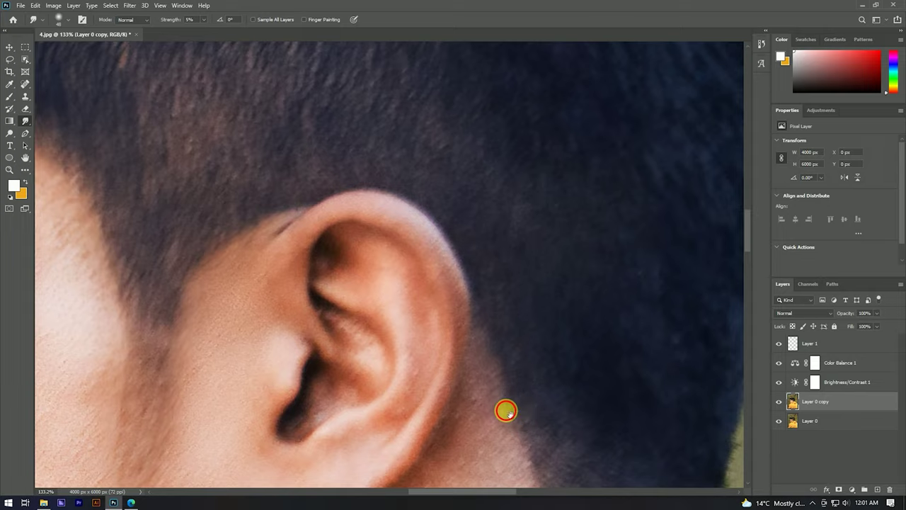
drag(523, 444, 482, 312)
scroll(486, 370, down, 3)
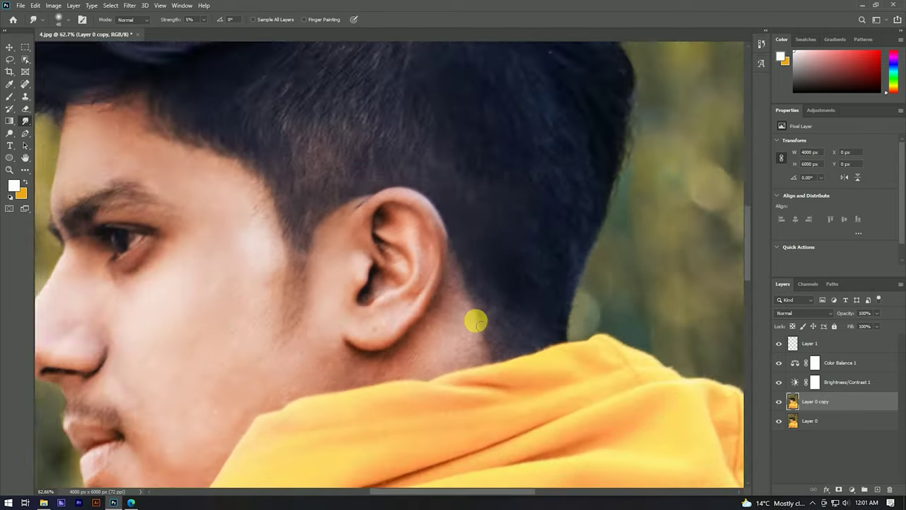
Centre the hair crest and soften its outline with the smudge tool.
scroll(475, 318, down, 3)
scroll(337, 199, up, 3)
scroll(243, 192, up, 2)
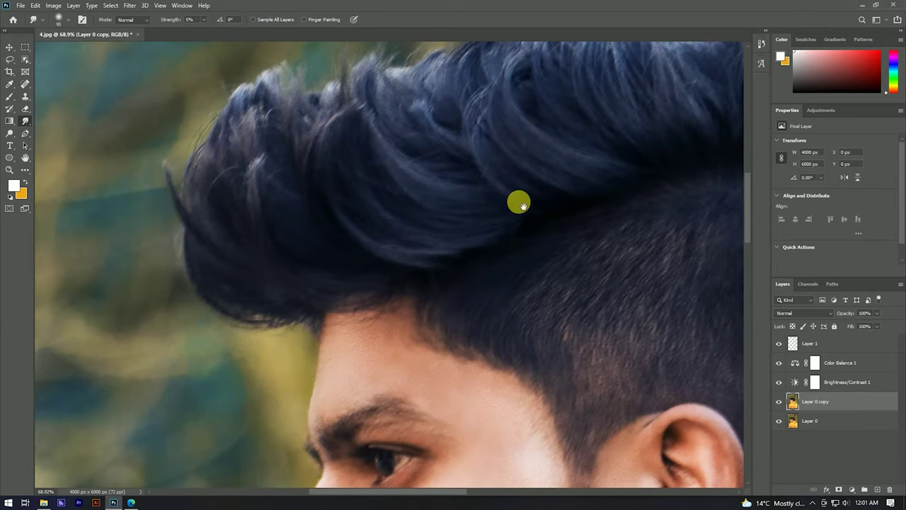
drag(518, 205, 415, 325)
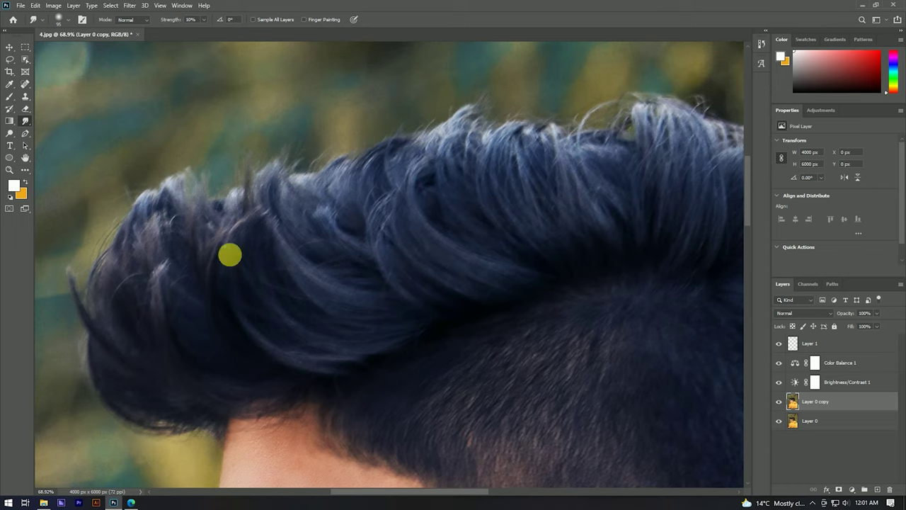
drag(569, 263, 506, 310)
drag(637, 269, 505, 307)
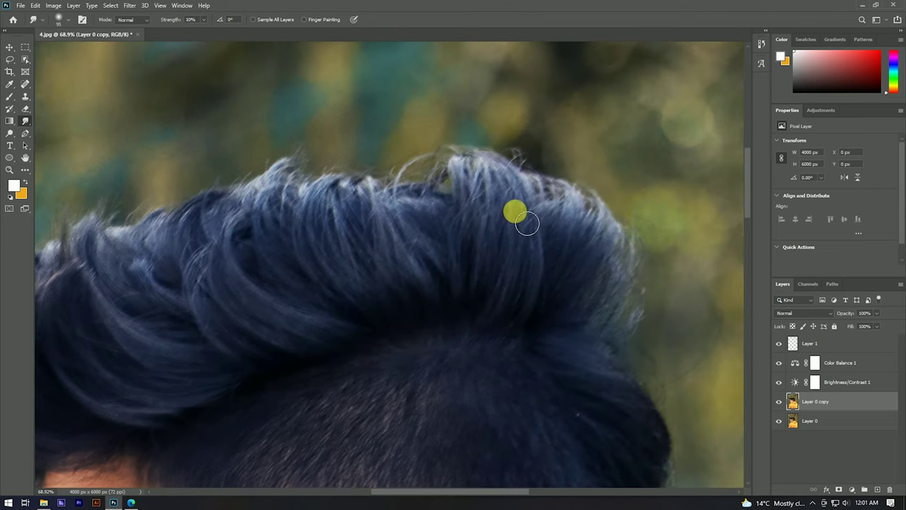
scroll(543, 253, up, 3)
mouse_move(560, 381)
mouse_down()
mouse_move(619, 370)
mouse_move(664, 277)
mouse_move(677, 290)
mouse_up()
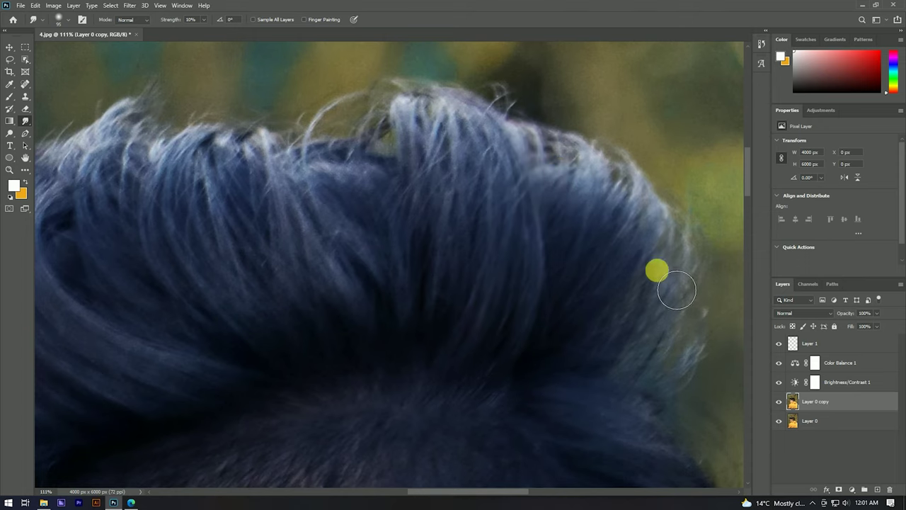
Smear stray strands across the crest and along its top edge.
drag(354, 330, 694, 283)
mouse_move(423, 198)
mouse_down()
mouse_move(571, 375)
mouse_move(498, 364)
mouse_move(367, 212)
mouse_move(446, 453)
mouse_move(376, 361)
mouse_move(178, 502)
mouse_move(229, 192)
mouse_up()
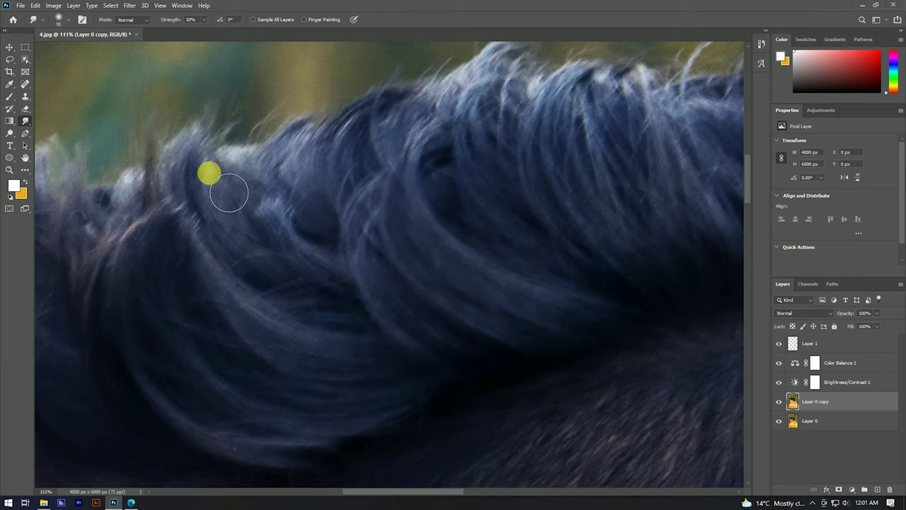
scroll(229, 192, down, 2)
mouse_move(275, 252)
mouse_down()
mouse_move(467, 298)
mouse_move(249, 212)
mouse_move(406, 327)
mouse_move(295, 255)
mouse_up()
mouse_move(425, 281)
mouse_down()
mouse_move(379, 298)
mouse_move(404, 360)
mouse_move(242, 206)
mouse_move(251, 267)
mouse_move(370, 397)
mouse_move(300, 411)
mouse_move(394, 328)
mouse_move(315, 297)
mouse_move(332, 313)
mouse_move(263, 318)
mouse_move(157, 204)
mouse_move(158, 229)
mouse_move(178, 265)
mouse_move(300, 275)
mouse_move(244, 208)
mouse_move(286, 212)
mouse_move(361, 271)
mouse_move(249, 203)
mouse_move(219, 212)
mouse_move(457, 223)
mouse_move(431, 299)
mouse_move(390, 252)
mouse_move(334, 151)
mouse_move(420, 189)
mouse_up()
scroll(385, 295, up, 3)
scroll(476, 306, right, 1)
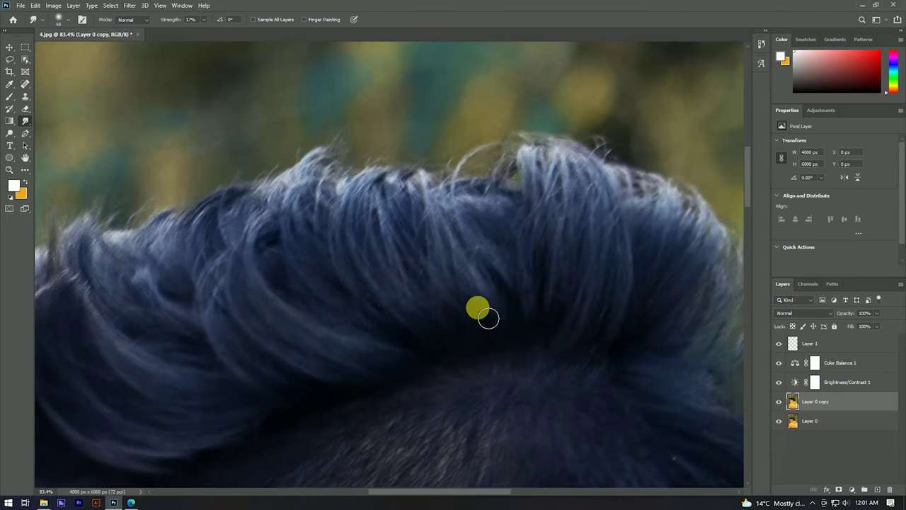
mouse_move(494, 232)
mouse_down()
mouse_move(443, 192)
mouse_move(519, 201)
mouse_move(522, 155)
mouse_move(578, 171)
mouse_move(601, 166)
mouse_move(621, 195)
mouse_move(621, 285)
mouse_up()
Smudge the strands at the front of the crest.
scroll(574, 251, right, 1)
scroll(574, 251, right, 1)
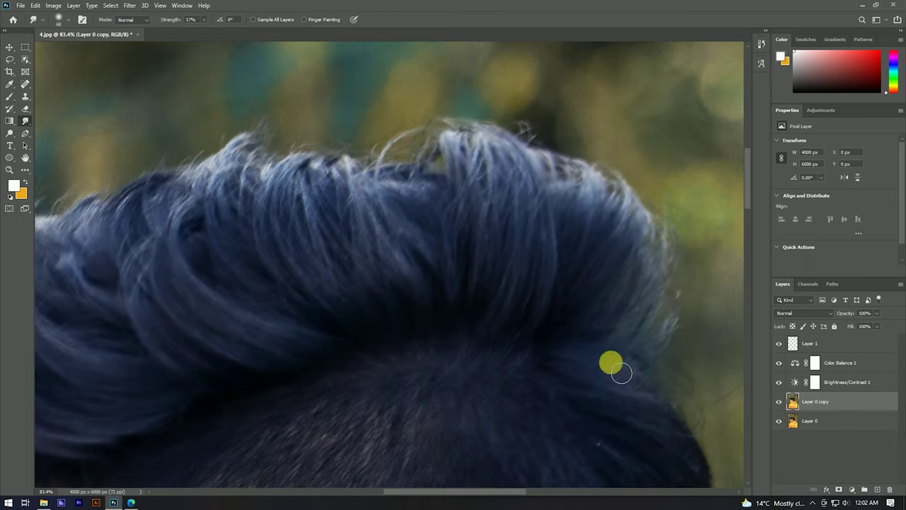
drag(641, 390, 588, 283)
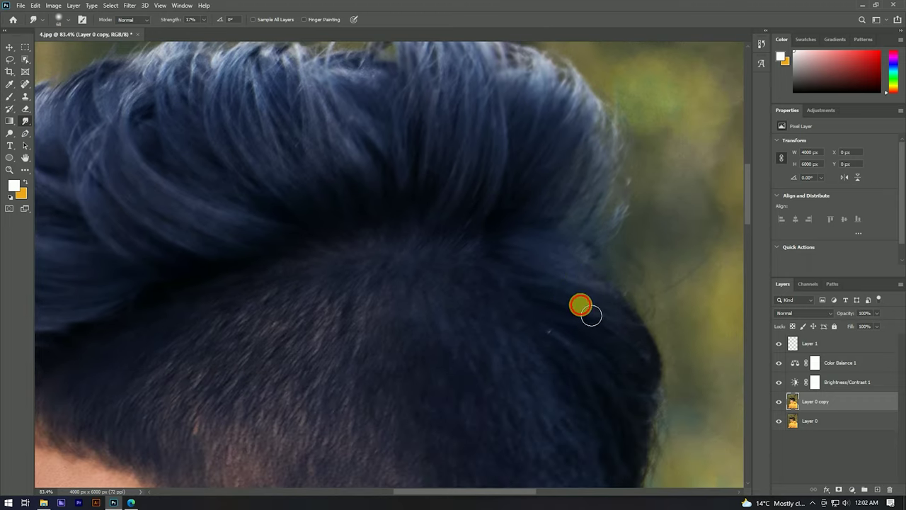
scroll(573, 206, down, 3)
scroll(488, 201, down, 2)
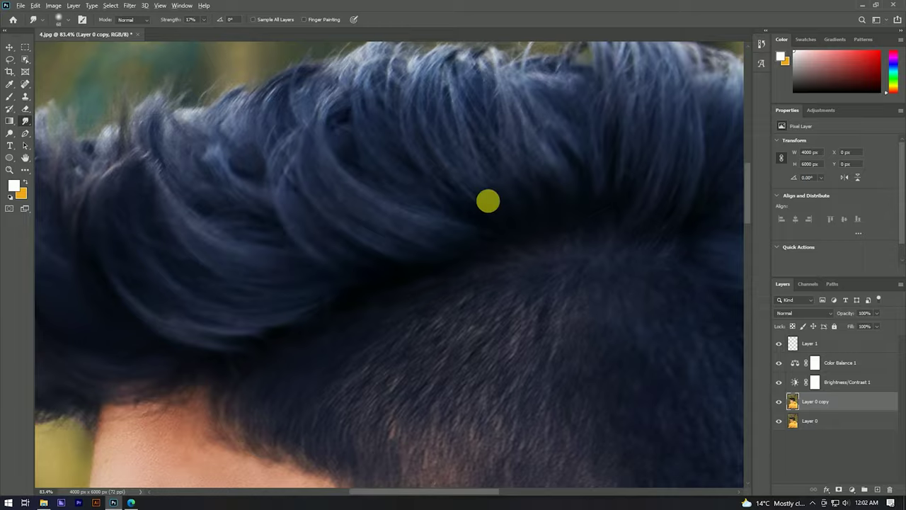
scroll(488, 201, down, 3)
scroll(413, 184, up, 5)
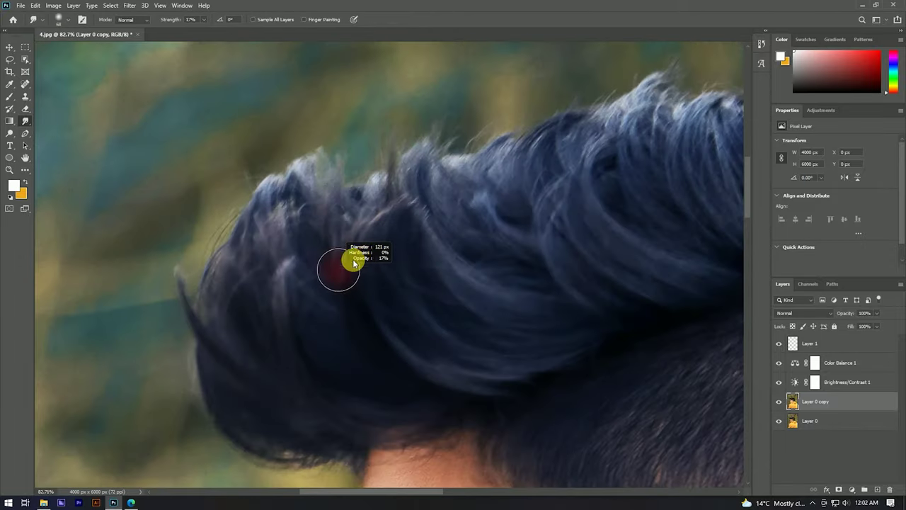
mouse_move(414, 332)
mouse_down()
mouse_move(399, 261)
mouse_move(337, 202)
mouse_move(260, 211)
mouse_up()
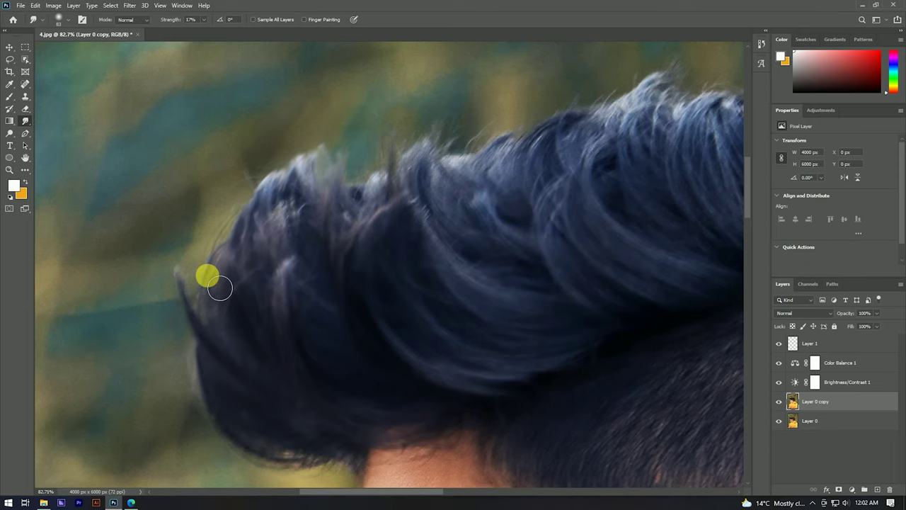
Smear the front hairline strands and push crest strands up and to the right.
drag(228, 356, 278, 205)
drag(353, 308, 314, 310)
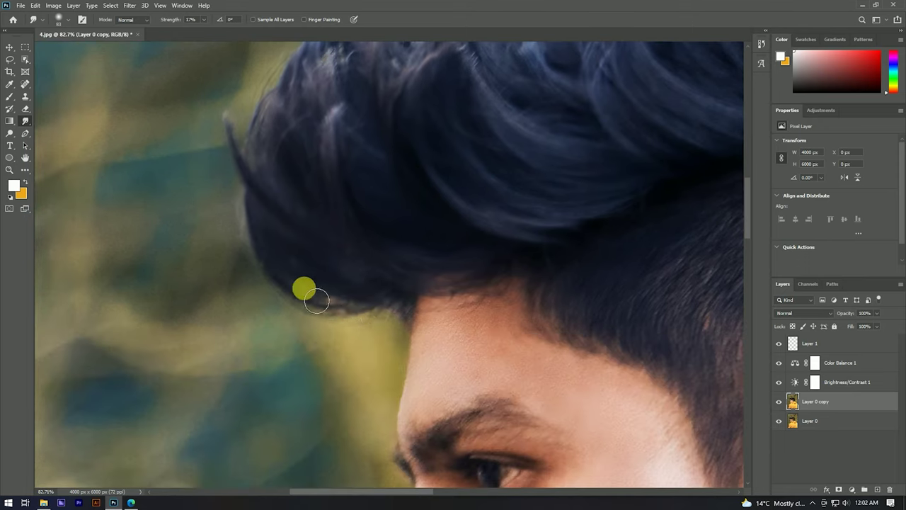
mouse_move(386, 316)
mouse_down()
mouse_move(380, 252)
mouse_move(376, 347)
mouse_up()
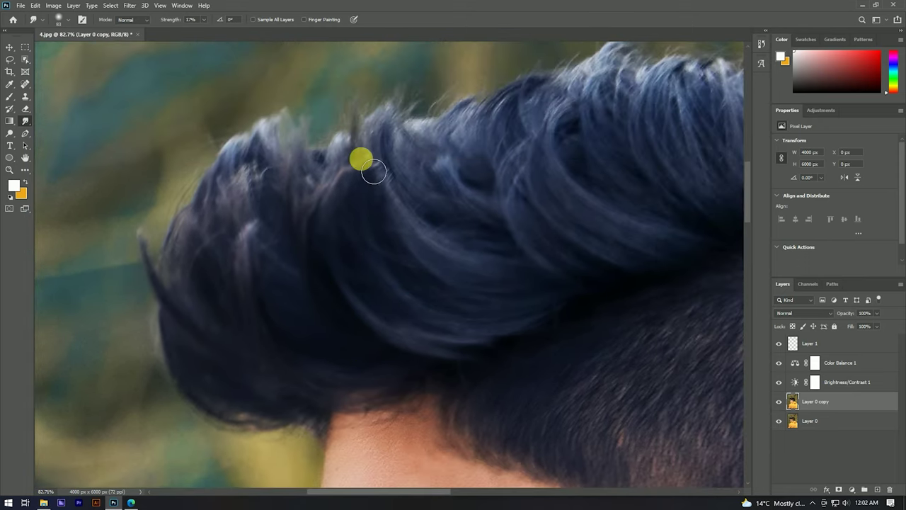
mouse_move(383, 141)
mouse_down()
mouse_move(403, 133)
mouse_move(437, 69)
mouse_move(449, 132)
mouse_move(473, 135)
mouse_move(510, 83)
mouse_move(435, 160)
mouse_move(456, 146)
mouse_move(484, 186)
mouse_move(546, 123)
mouse_move(458, 169)
mouse_move(486, 127)
mouse_move(465, 144)
mouse_move(567, 146)
mouse_move(660, 214)
mouse_move(524, 249)
mouse_move(587, 168)
mouse_move(273, 208)
mouse_move(138, 39)
mouse_up()
Zoom in and smudge the crest's upper-left strands and up its left edge.
mouse_move(336, 222)
mouse_down()
mouse_move(385, 240)
mouse_move(432, 216)
mouse_up()
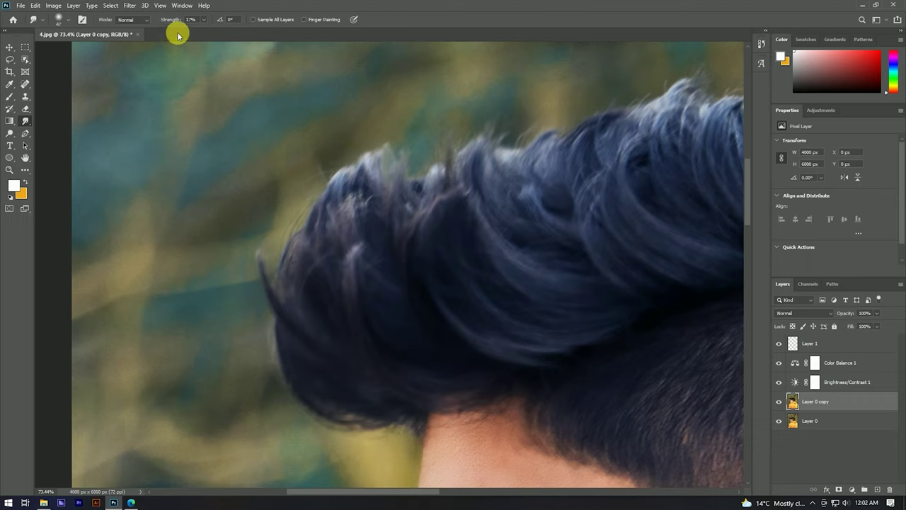
mouse_move(295, 136)
mouse_down()
mouse_move(372, 218)
mouse_move(331, 265)
mouse_up()
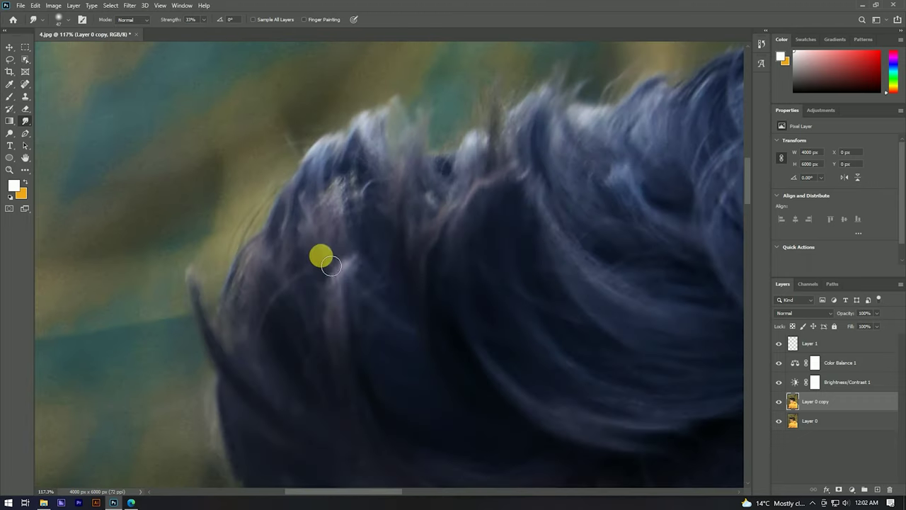
mouse_move(357, 309)
mouse_down()
mouse_move(275, 385)
mouse_move(196, 295)
mouse_move(202, 270)
mouse_up()
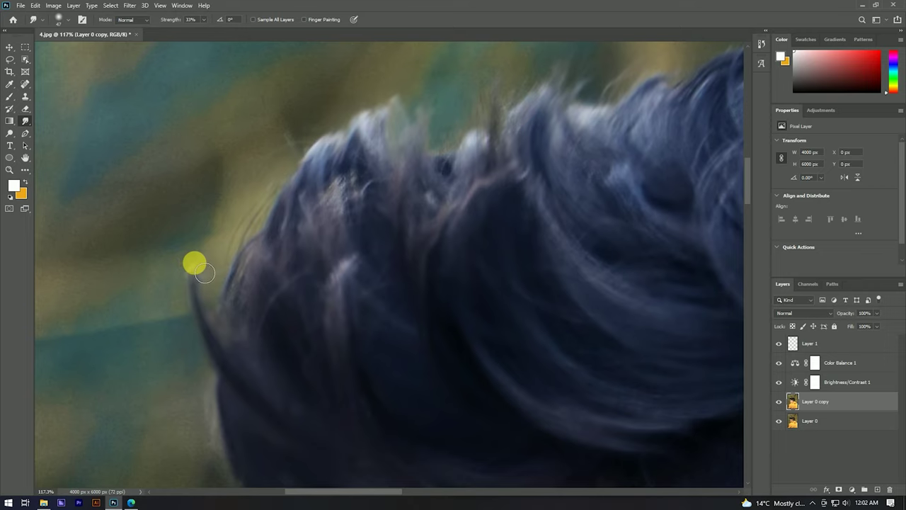
drag(253, 380, 207, 276)
mouse_move(287, 307)
mouse_down()
mouse_move(300, 192)
mouse_move(333, 143)
mouse_move(374, 130)
mouse_move(273, 212)
mouse_up()
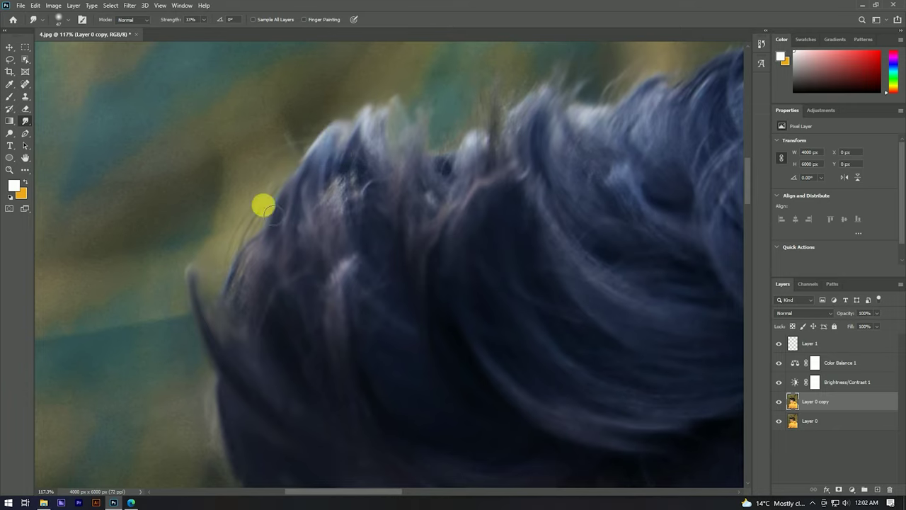
Smear strands up and right along the hair edge toward the forehead.
drag(290, 163, 329, 155)
drag(234, 327, 354, 259)
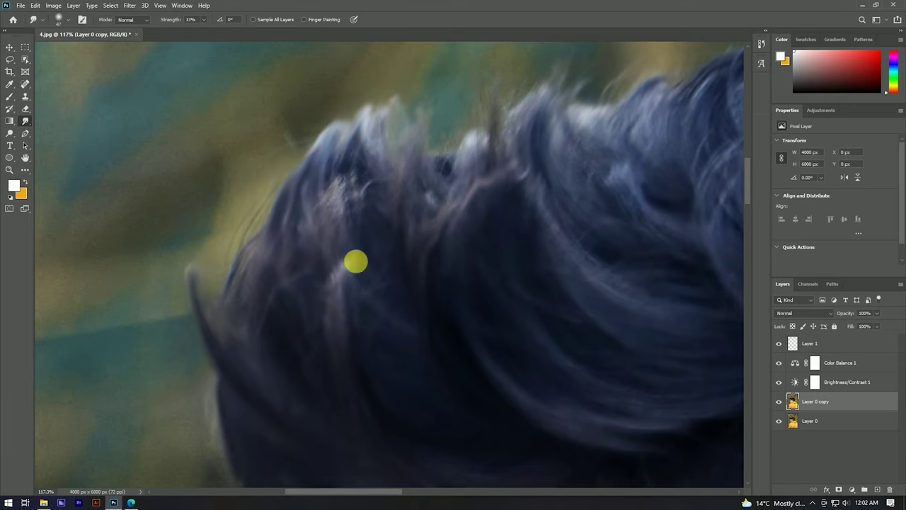
scroll(354, 259, up, 2)
mouse_move(270, 269)
mouse_down()
mouse_move(346, 179)
mouse_move(418, 201)
mouse_move(392, 234)
mouse_move(445, 239)
mouse_move(488, 176)
mouse_move(386, 168)
mouse_move(419, 122)
mouse_move(445, 166)
mouse_move(491, 93)
mouse_up()
mouse_move(510, 151)
mouse_down()
mouse_move(378, 36)
mouse_move(475, 194)
mouse_move(418, 320)
mouse_move(457, 285)
mouse_up()
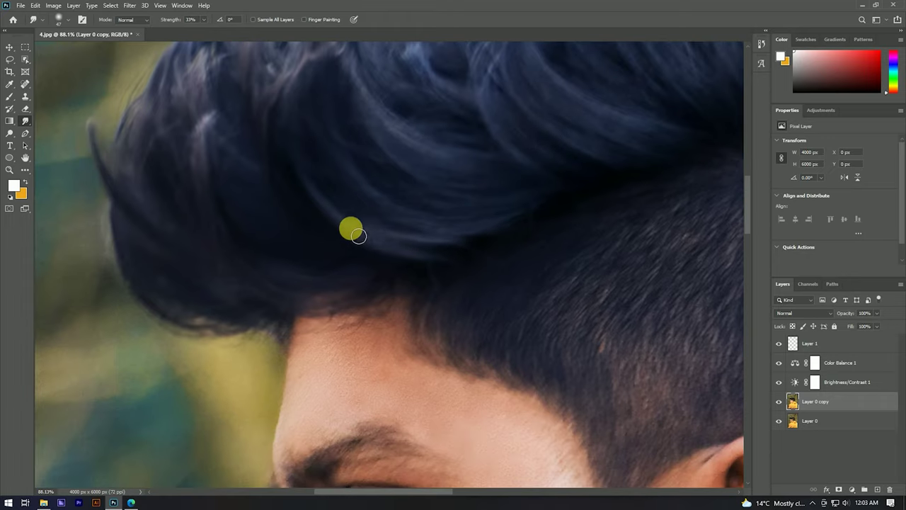
Smudge the temple and sideburn hair edges into the skin at 33% strength.
scroll(453, 283, up, 1)
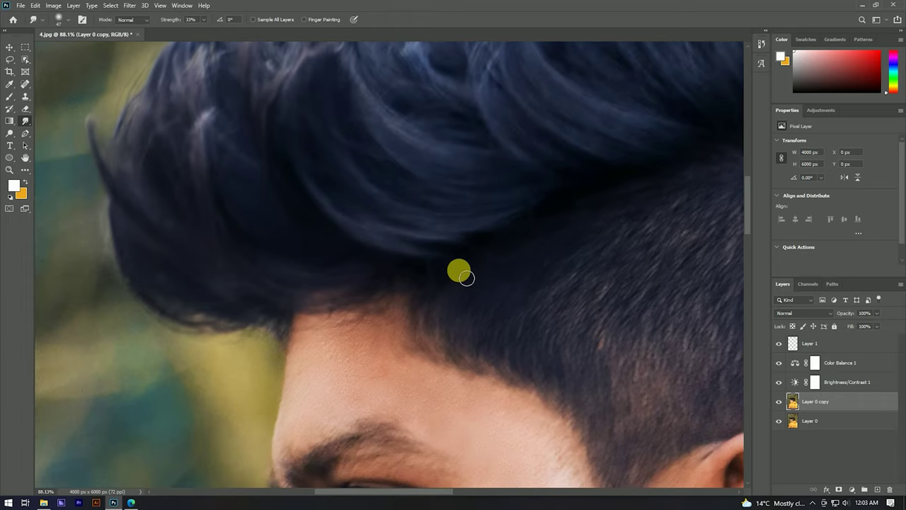
scroll(415, 236, up, 1)
scroll(364, 212, up, 1)
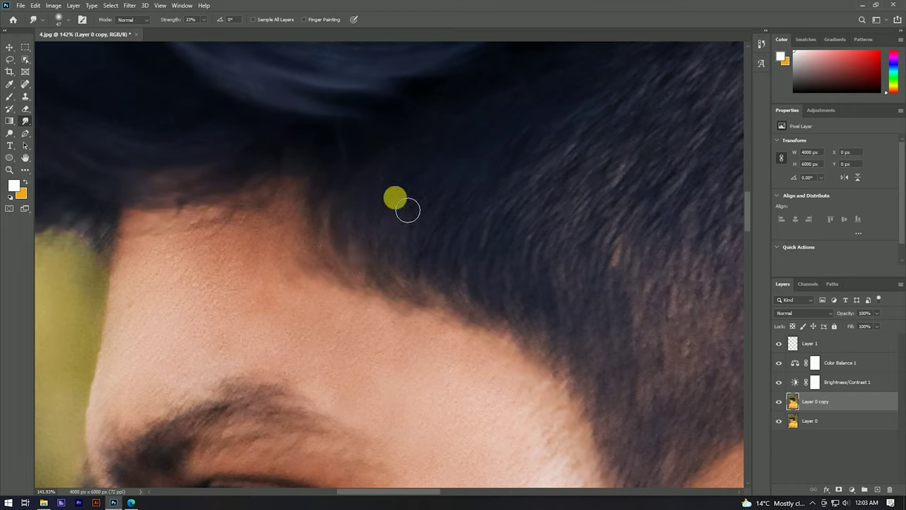
mouse_move(451, 229)
mouse_down()
mouse_move(499, 341)
mouse_move(522, 359)
mouse_up()
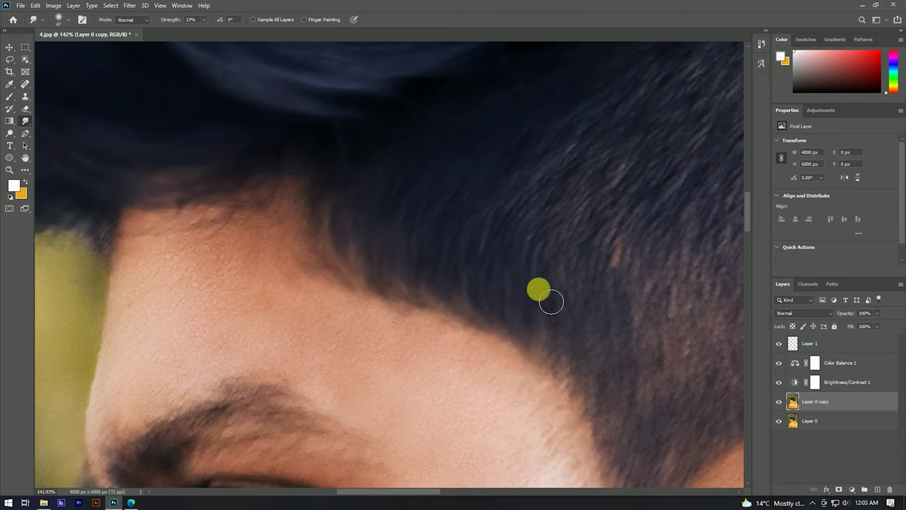
drag(585, 378, 503, 271)
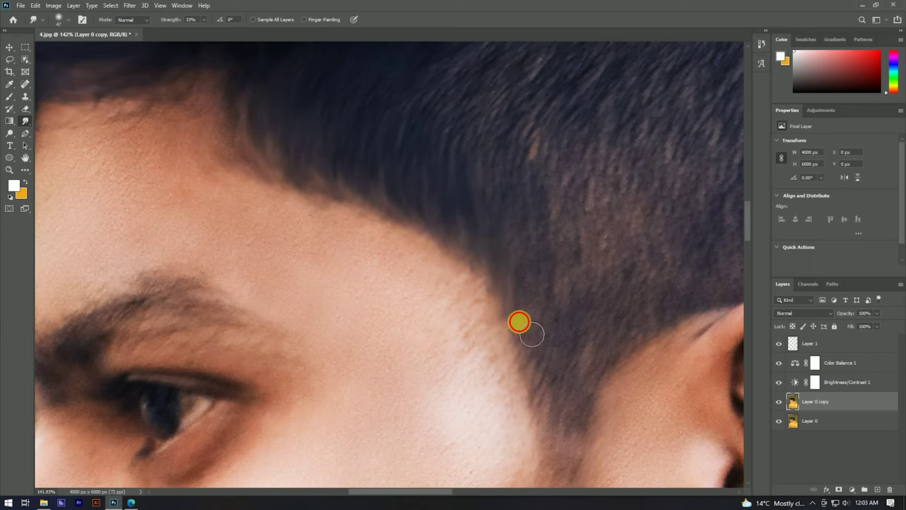
drag(558, 374, 487, 271)
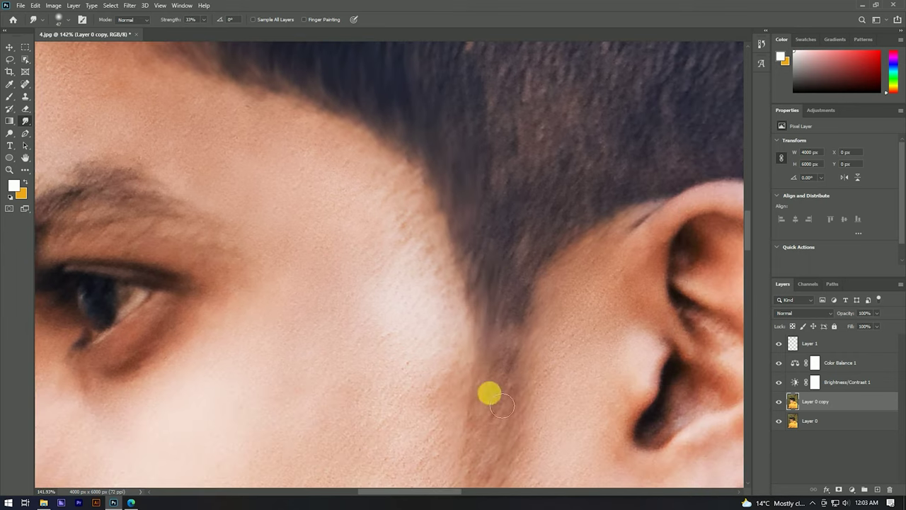
drag(488, 392, 488, 233)
drag(479, 383, 509, 288)
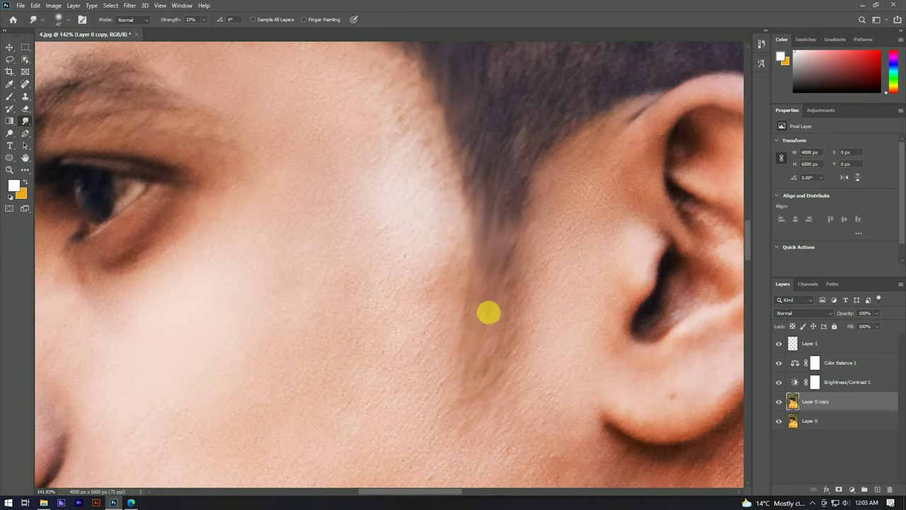
Blend the front hairline into the forehead and soften the strands above the ear.
drag(461, 184, 431, 322)
mouse_move(425, 170)
mouse_down()
mouse_move(419, 222)
mouse_move(443, 347)
mouse_move(471, 413)
mouse_up()
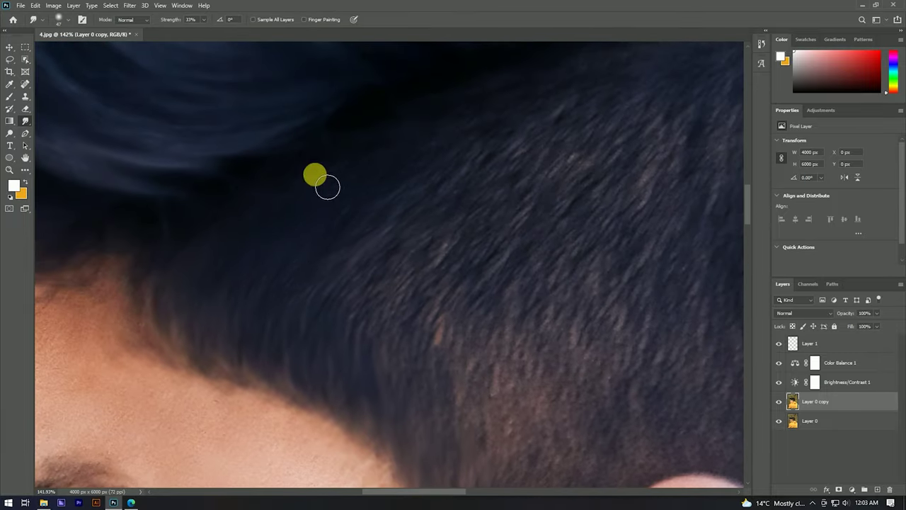
drag(127, 272, 464, 260)
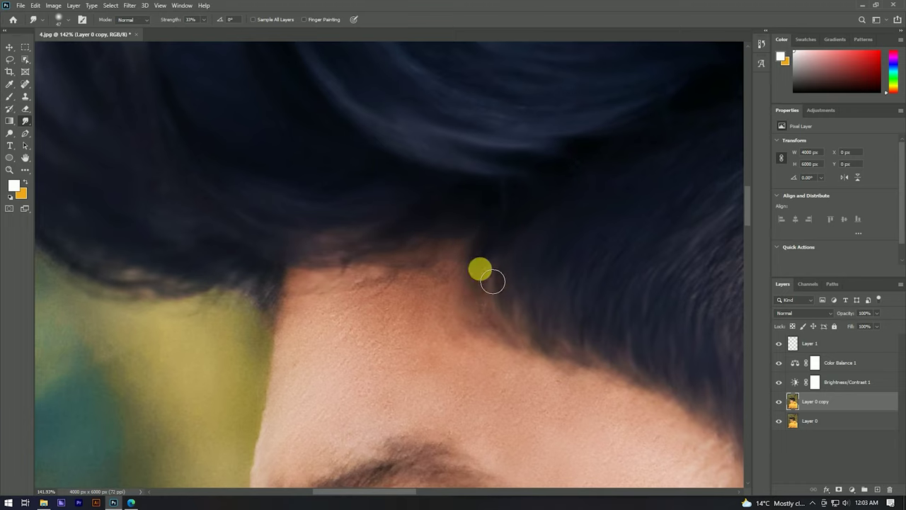
drag(503, 334, 404, 262)
drag(404, 214, 523, 309)
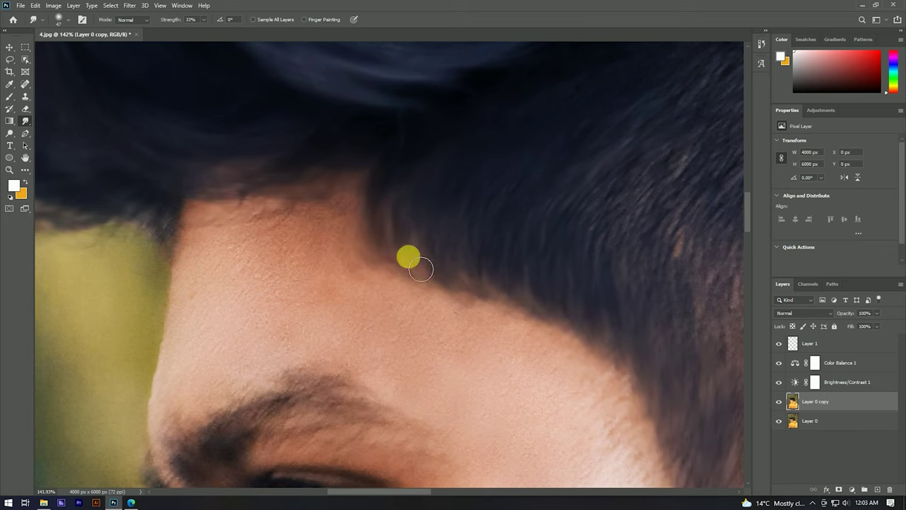
scroll(504, 292, down, 1)
scroll(467, 205, down, 1)
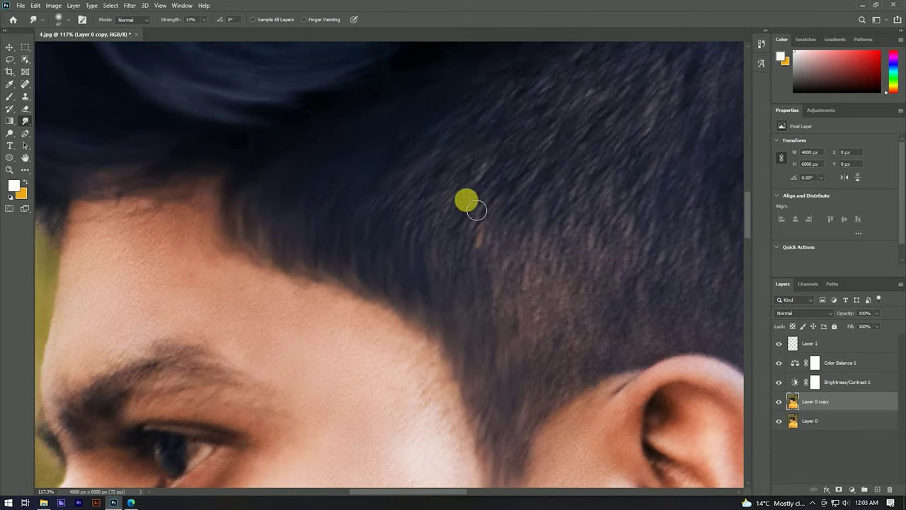
drag(440, 242, 581, 166)
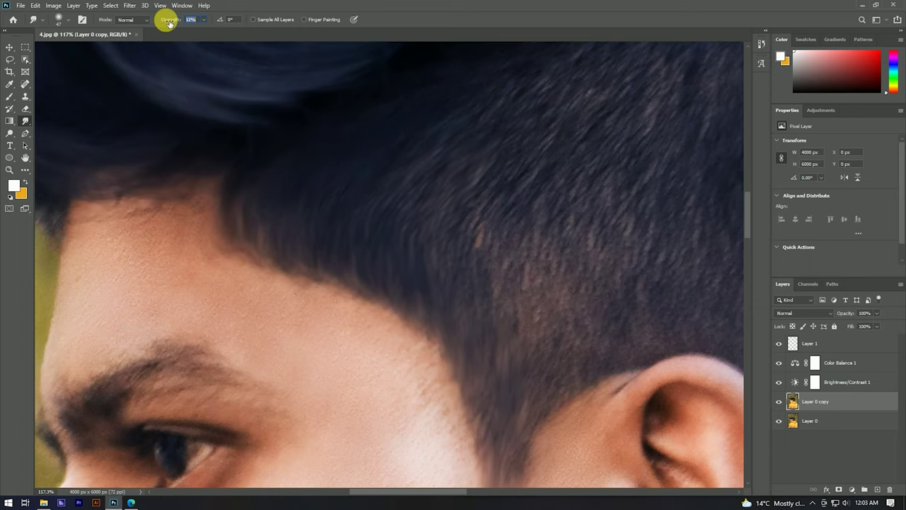
Smudge the side hair, the back hair edge behind the ear and the hair-to-neck edge.
scroll(375, 174, down, 2)
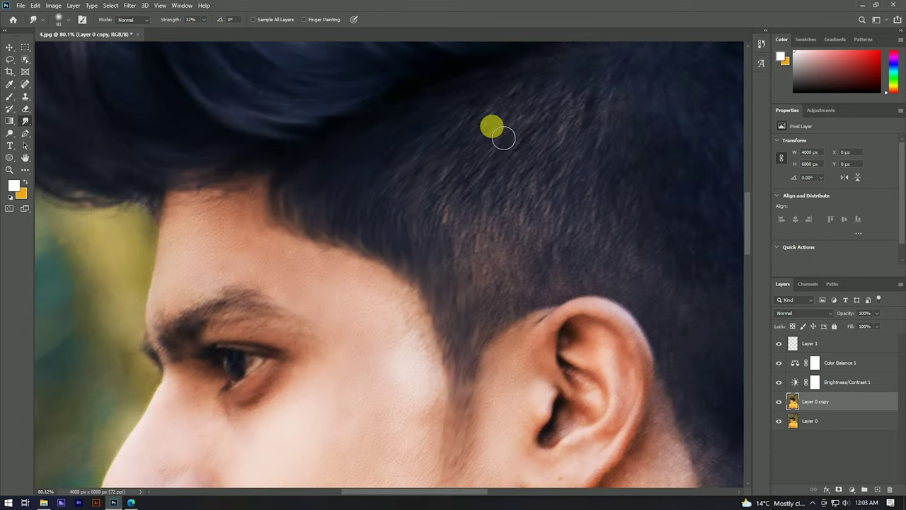
mouse_move(437, 140)
mouse_down()
mouse_move(447, 257)
mouse_move(553, 163)
mouse_move(534, 249)
mouse_up()
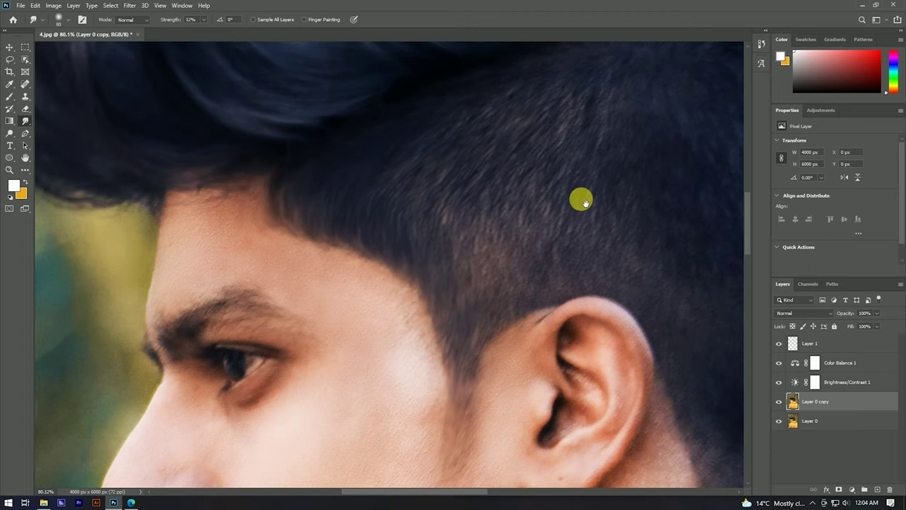
drag(588, 199, 477, 160)
mouse_move(471, 259)
mouse_down()
mouse_move(466, 198)
mouse_move(423, 200)
mouse_up()
drag(560, 245, 576, 287)
mouse_move(590, 167)
mouse_down()
mouse_move(547, 212)
mouse_move(585, 217)
mouse_move(579, 186)
mouse_move(585, 252)
mouse_up()
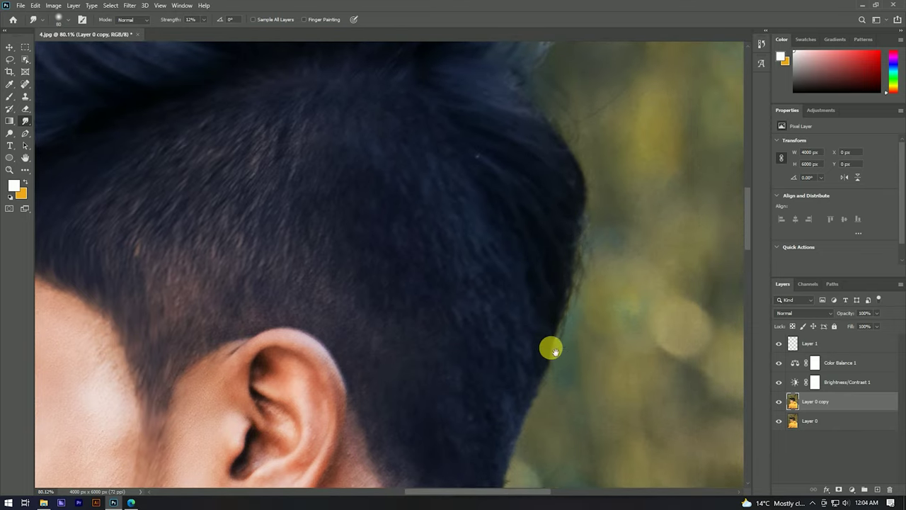
drag(552, 350, 531, 216)
mouse_move(506, 154)
mouse_down()
mouse_move(502, 252)
mouse_move(512, 318)
mouse_move(503, 279)
mouse_move(477, 290)
mouse_up()
mouse_move(413, 256)
mouse_down()
mouse_move(372, 267)
mouse_move(395, 376)
mouse_up()
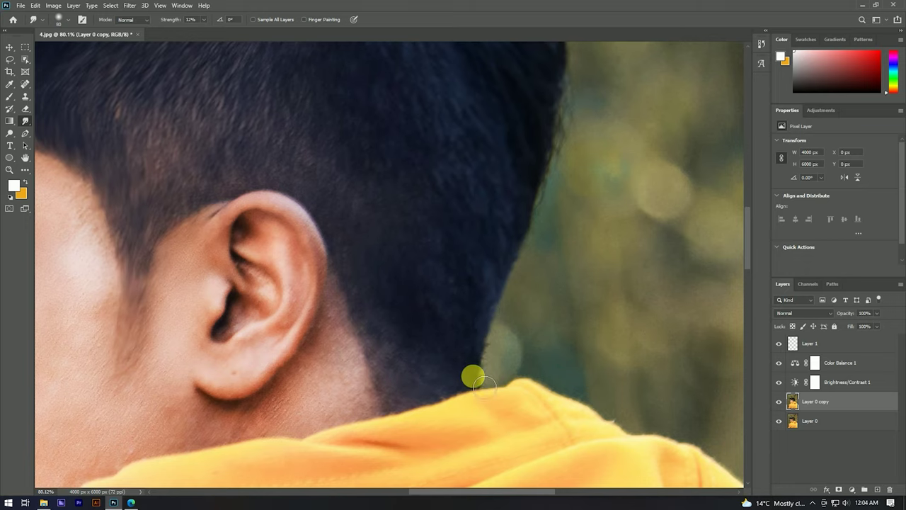
Smooth the top hair edge and crest strands into soft locks at 19% strength.
scroll(514, 267, down, 3)
scroll(504, 257, down, 2)
scroll(322, 157, up, 3)
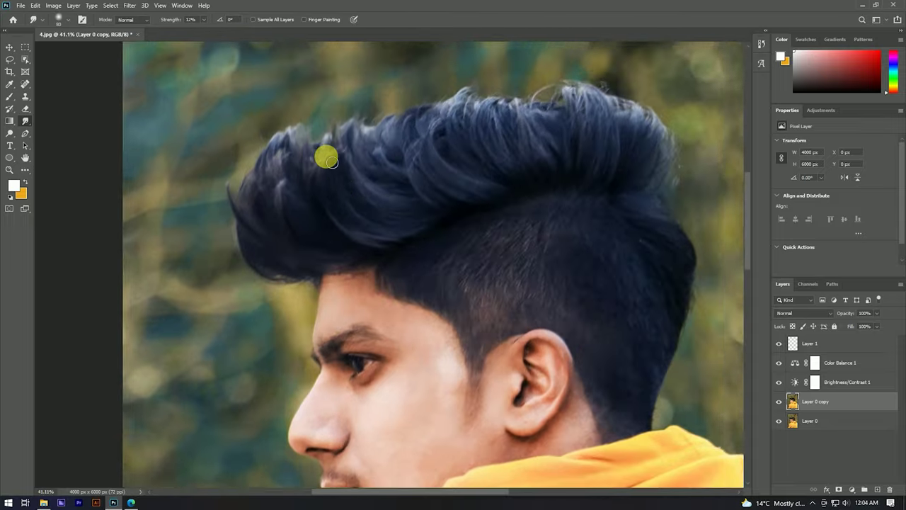
scroll(332, 161, up, 1)
scroll(372, 177, up, 1)
mouse_move(287, 238)
mouse_down()
mouse_move(304, 247)
mouse_move(318, 206)
mouse_move(177, 26)
mouse_up()
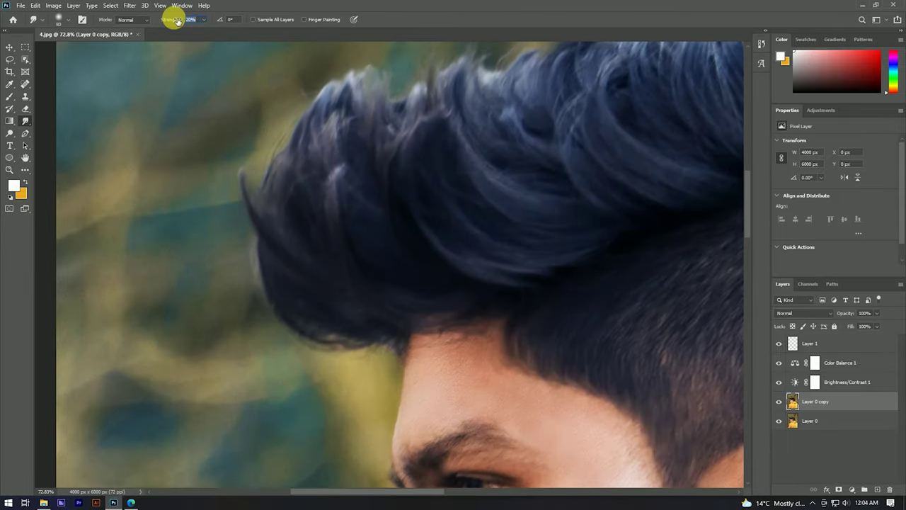
scroll(386, 333, up, 2)
mouse_move(347, 354)
mouse_down()
mouse_move(318, 288)
mouse_move(320, 234)
mouse_move(352, 170)
mouse_move(399, 248)
mouse_move(403, 180)
mouse_move(404, 206)
mouse_move(434, 180)
mouse_move(426, 138)
mouse_move(466, 170)
mouse_move(465, 126)
mouse_up()
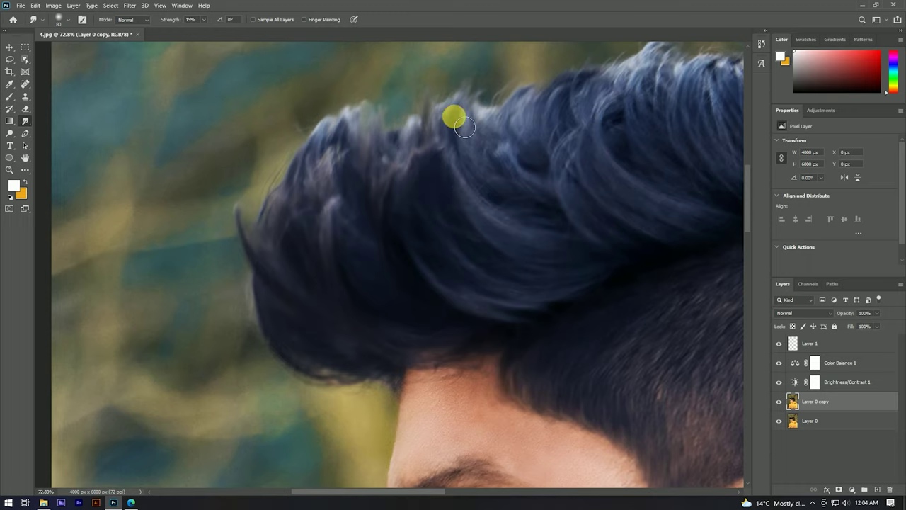
mouse_move(498, 165)
mouse_down()
mouse_move(534, 184)
mouse_move(581, 239)
mouse_move(567, 260)
mouse_up()
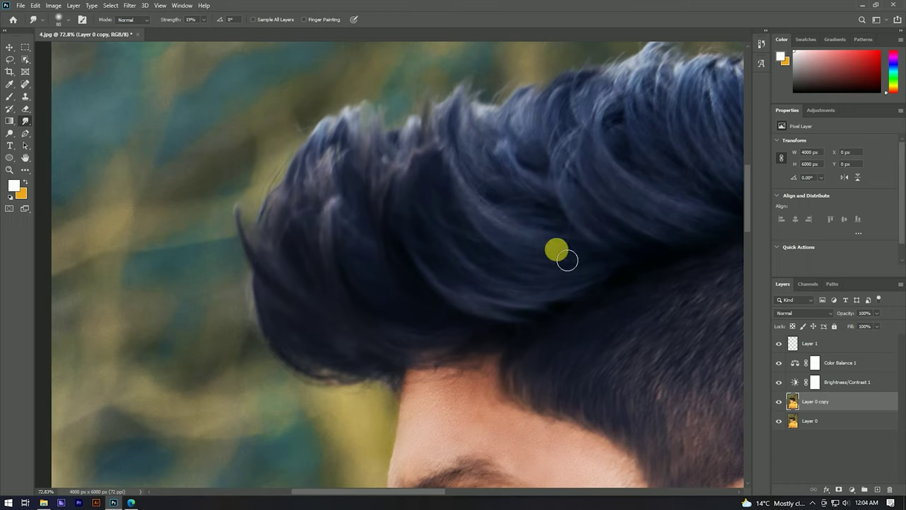
scroll(379, 300, down, 1)
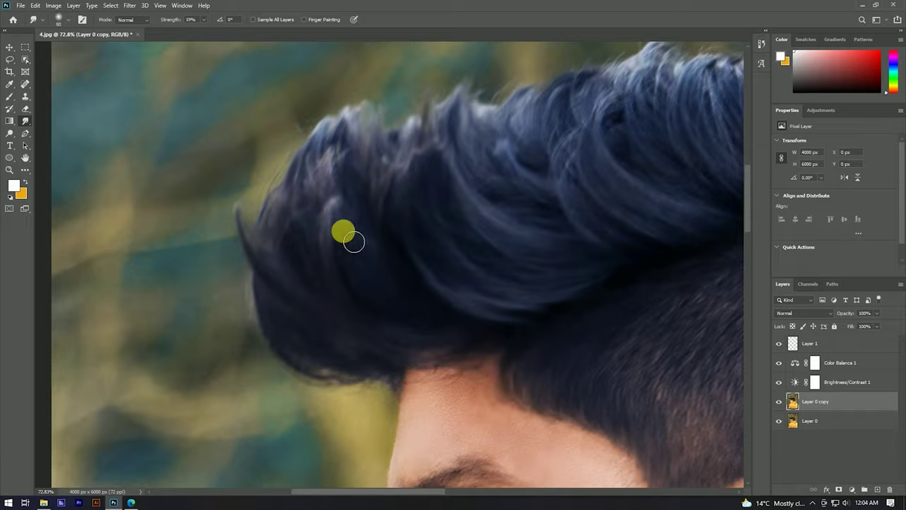
scroll(348, 254, down, 3)
scroll(366, 210, up, 1)
scroll(394, 231, up, 3)
scroll(368, 245, down, 3)
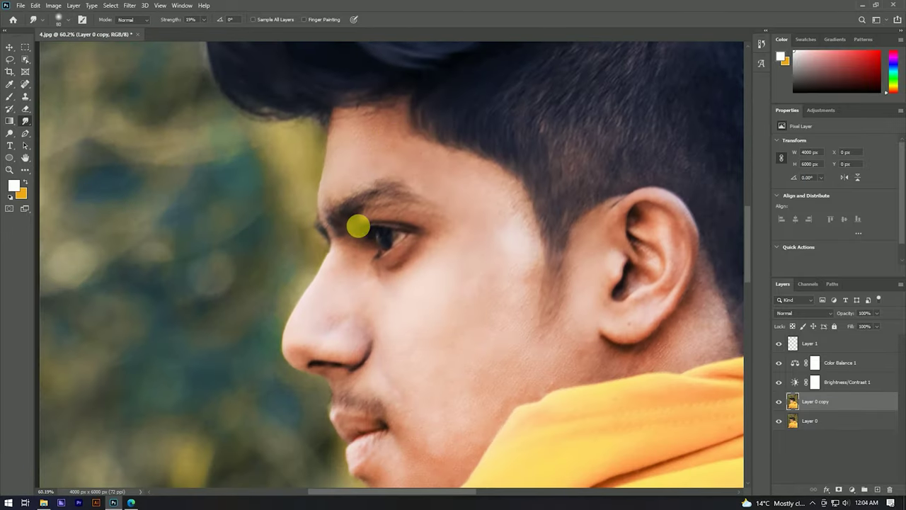
scroll(364, 209, up, 3)
scroll(350, 177, up, 2)
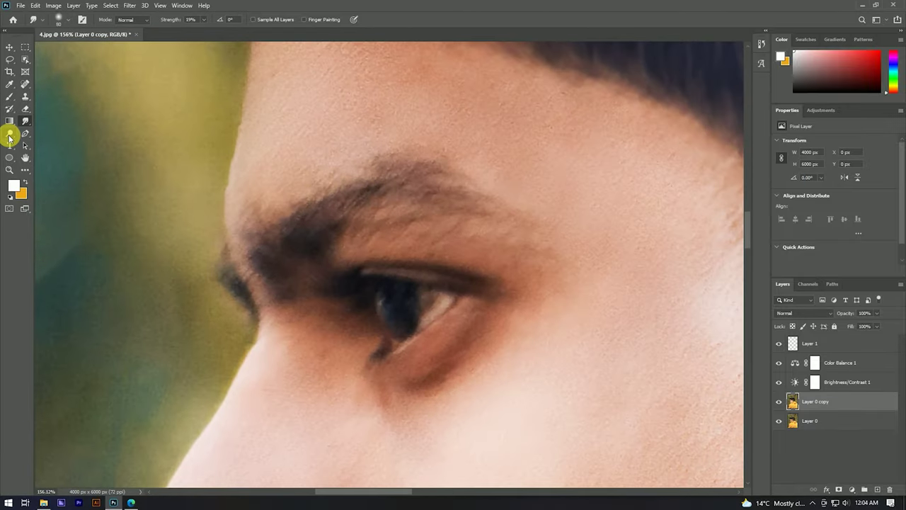
Tone the brow, lips and temple with Dodge/Burn at 91 px and 10% exposure.
drag(9, 139, 39, 131)
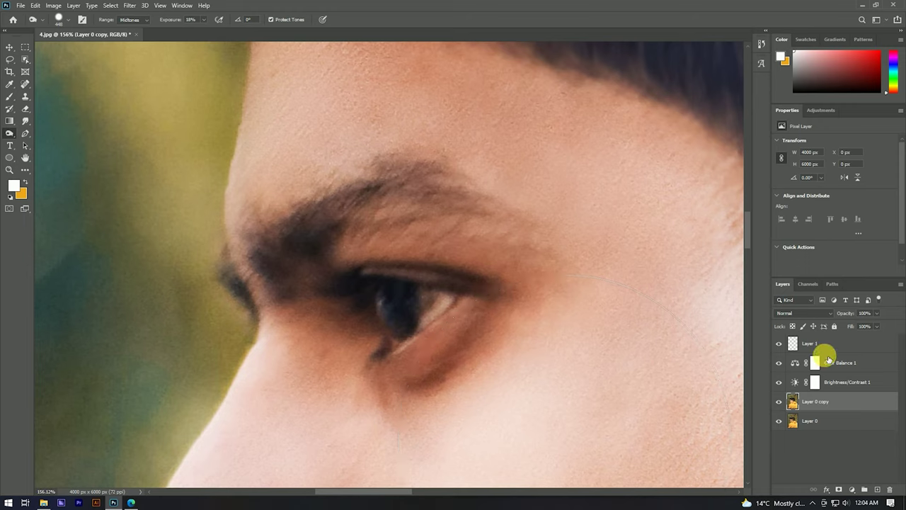
drag(539, 299, 388, 292)
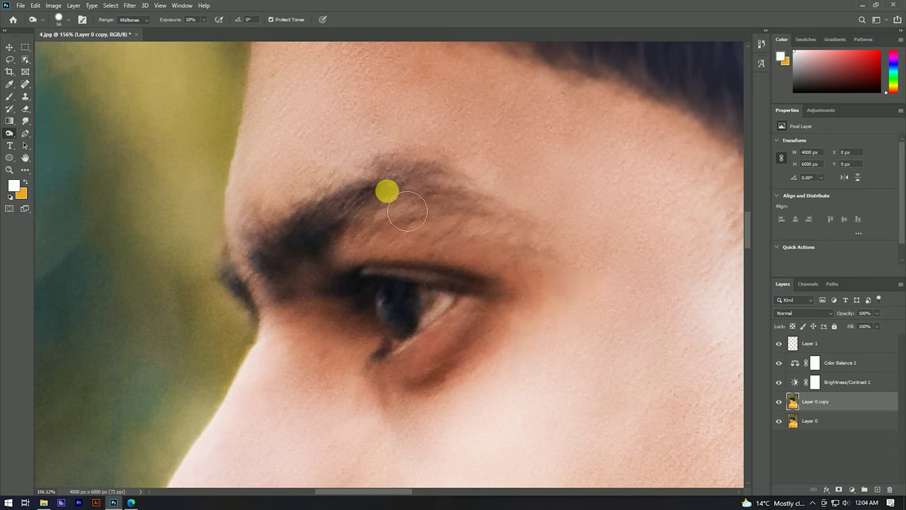
scroll(401, 206, down, 10)
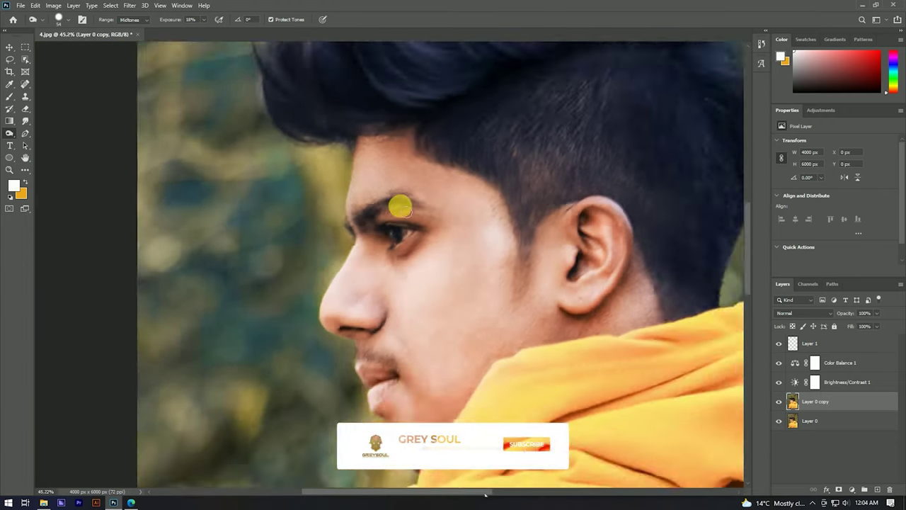
scroll(387, 299, up, 5)
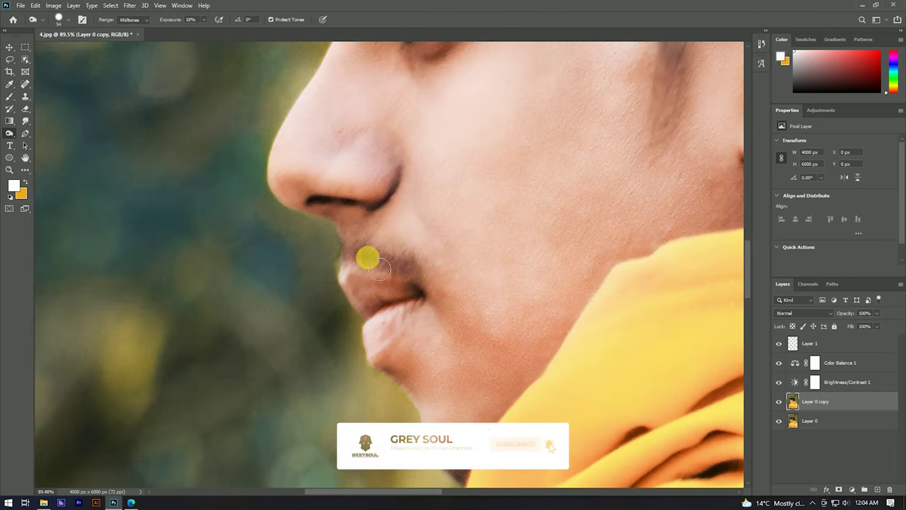
drag(455, 389, 359, 262)
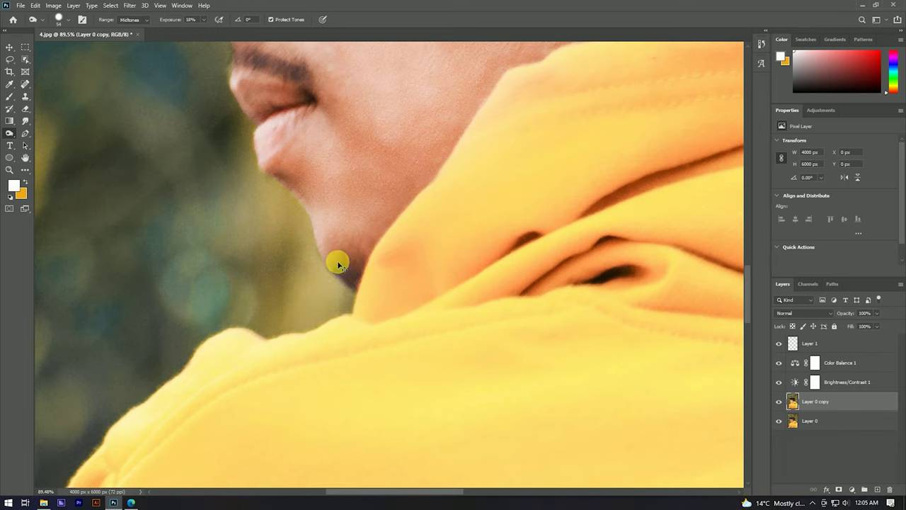
scroll(370, 310, down, 2)
scroll(369, 309, down, 5)
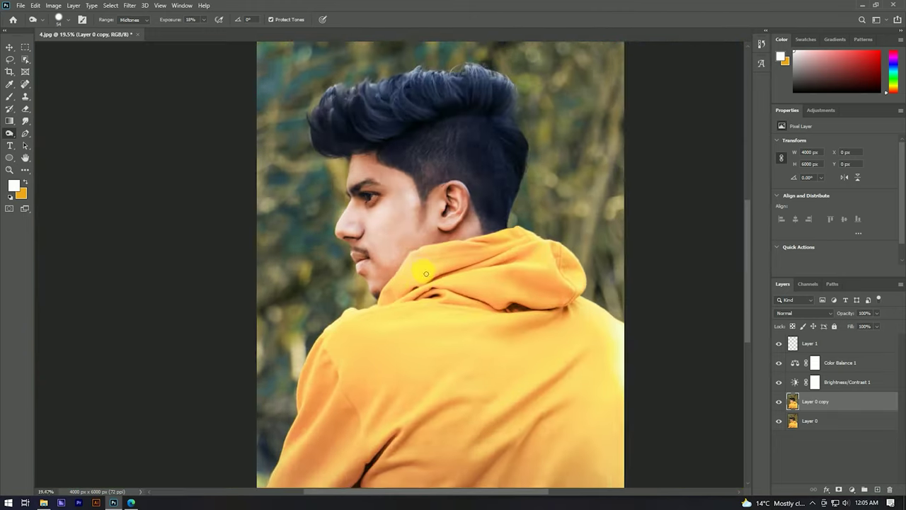
scroll(423, 267, up, 3)
scroll(333, 202, up, 2)
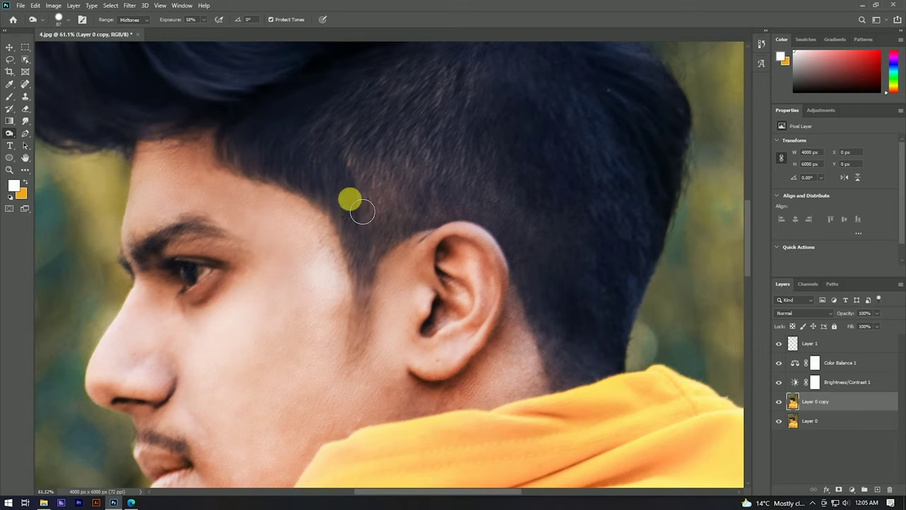
scroll(374, 192, up, 2)
drag(177, 23, 167, 23)
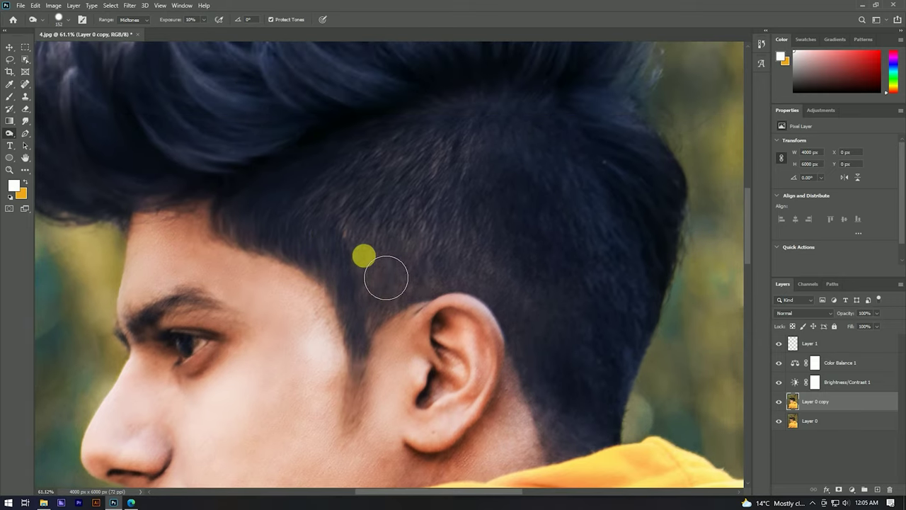
scroll(467, 212, down, 2)
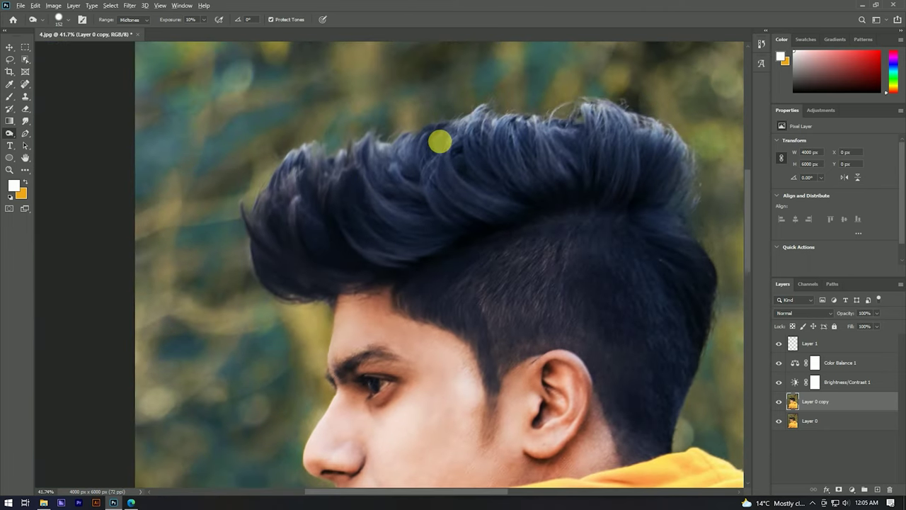
scroll(446, 149, down, 3)
scroll(386, 226, up, 1)
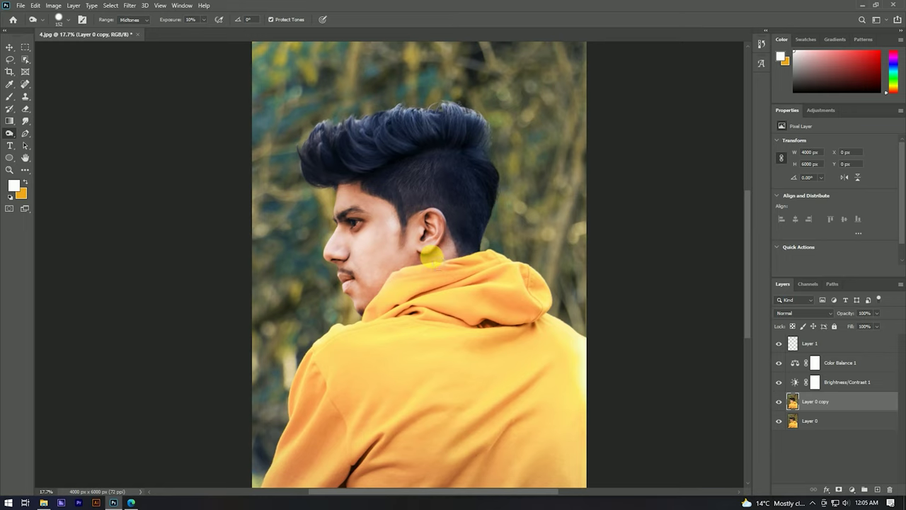
Launch Filter > Photo-Toolbox > SkinFiner and bring up its preset list.
key(v)
scroll(425, 241, down, 1)
click(138, 8)
mouse_move(150, 206)
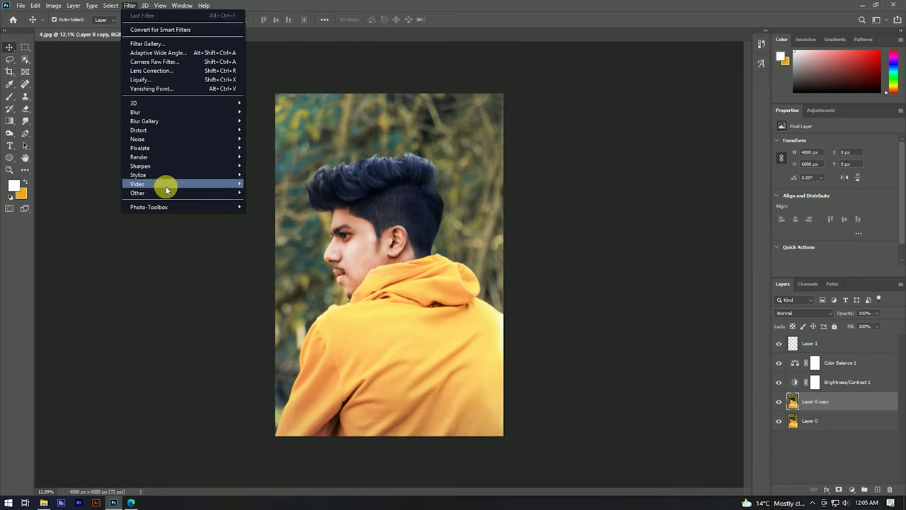
click(258, 207)
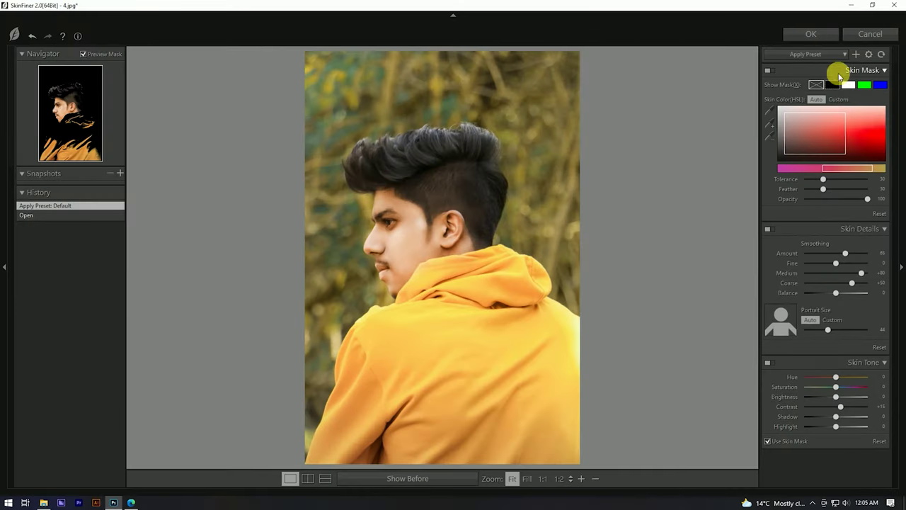
click(811, 54)
Apply the Smoothing-High preset and set fine smoothing to +28.
click(806, 90)
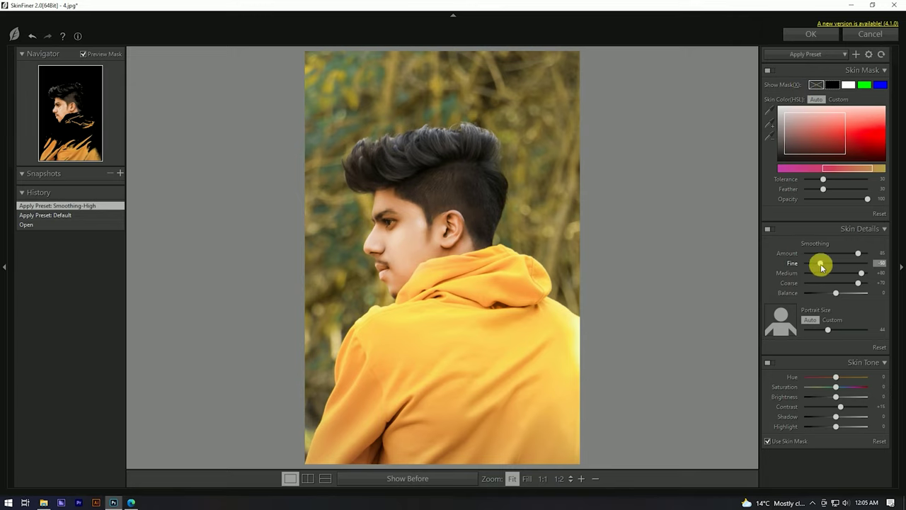
click(845, 264)
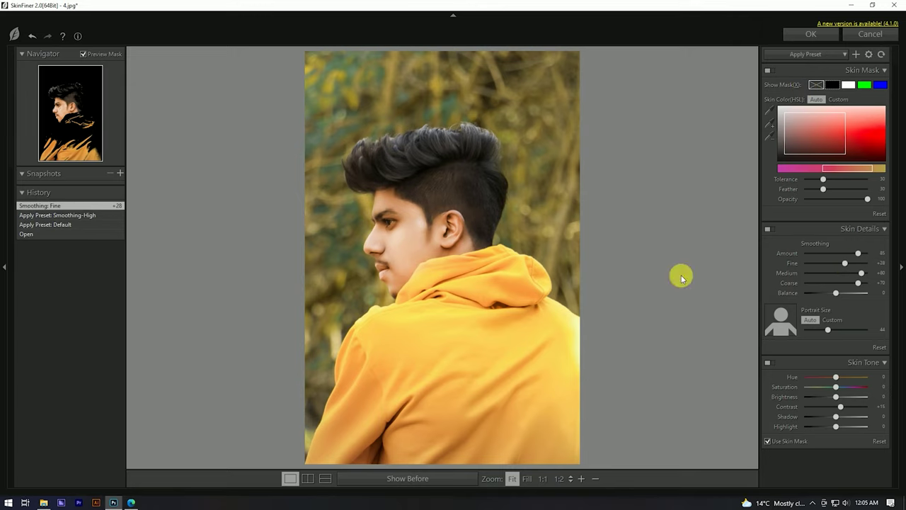
click(386, 244)
scroll(398, 232, down, 2)
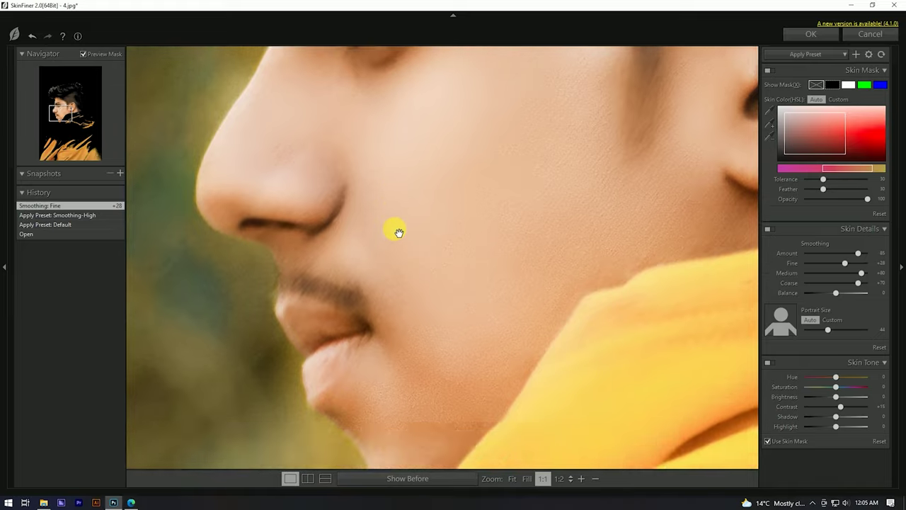
scroll(398, 233, down, 1)
scroll(398, 232, down, 1)
scroll(398, 232, down, 2)
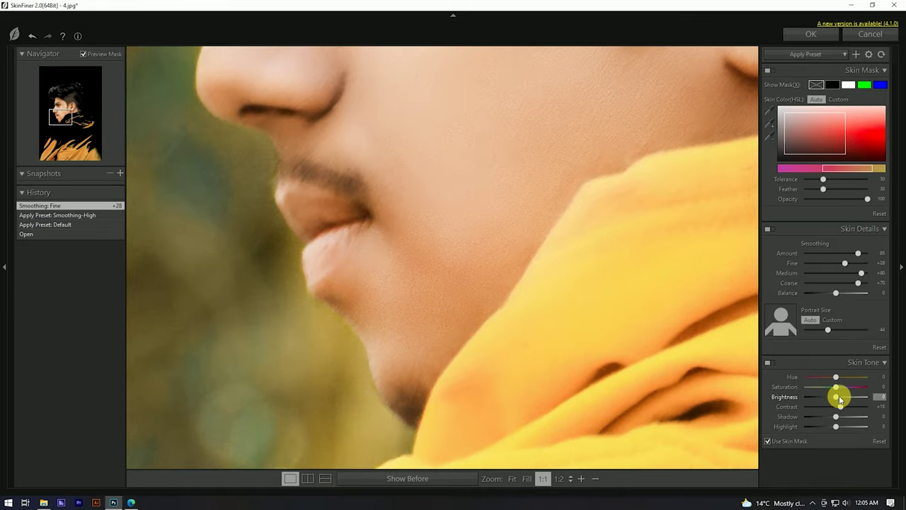
Set skin brightness -27, contrast +92, highlight +4, then apply SkinFiner to the photo.
mouse_move(839, 398)
mouse_down()
mouse_move(842, 409)
mouse_move(858, 407)
mouse_up()
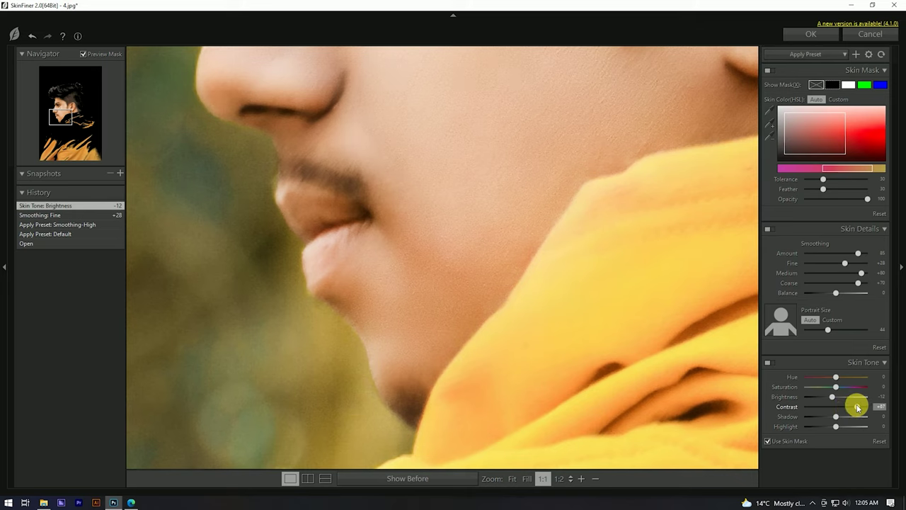
click(834, 399)
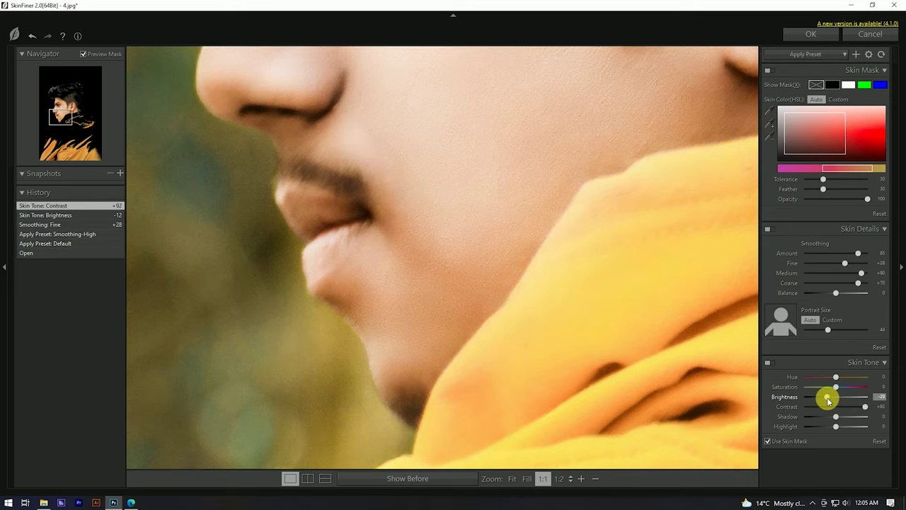
drag(829, 400, 827, 398)
click(836, 427)
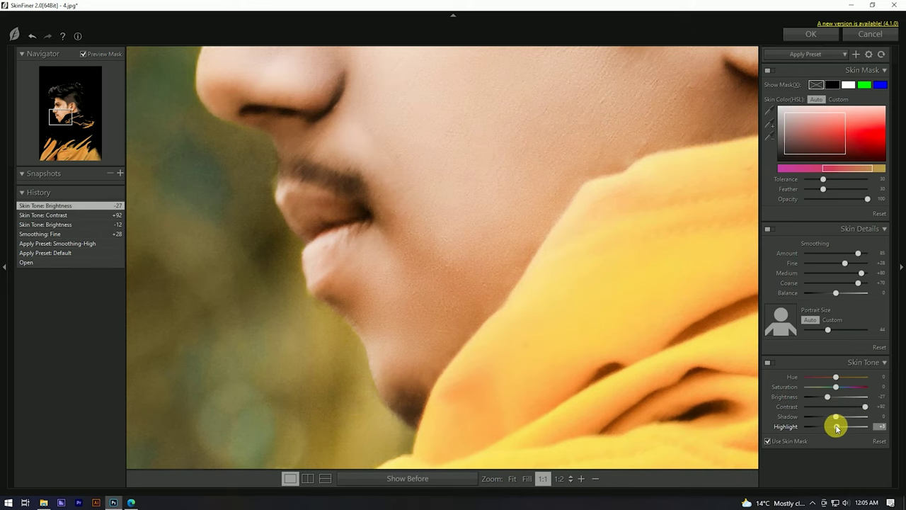
drag(507, 318, 461, 279)
click(463, 282)
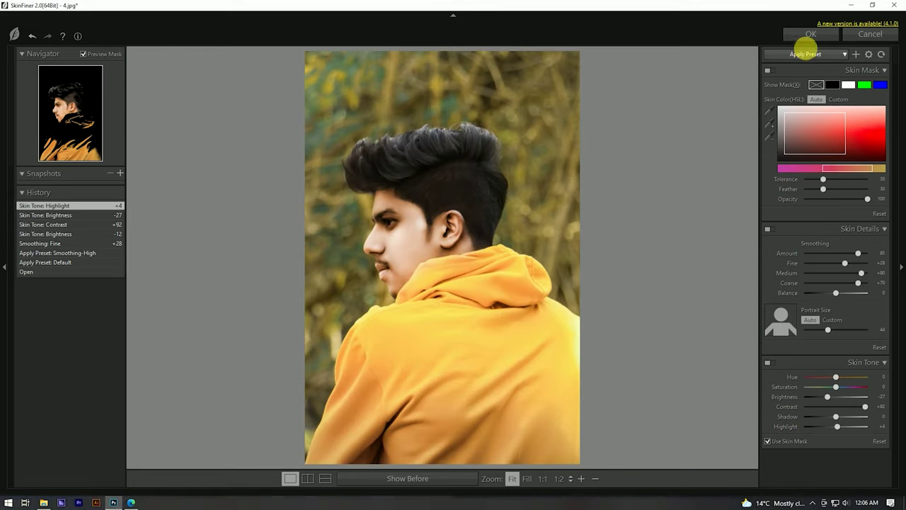
click(836, 387)
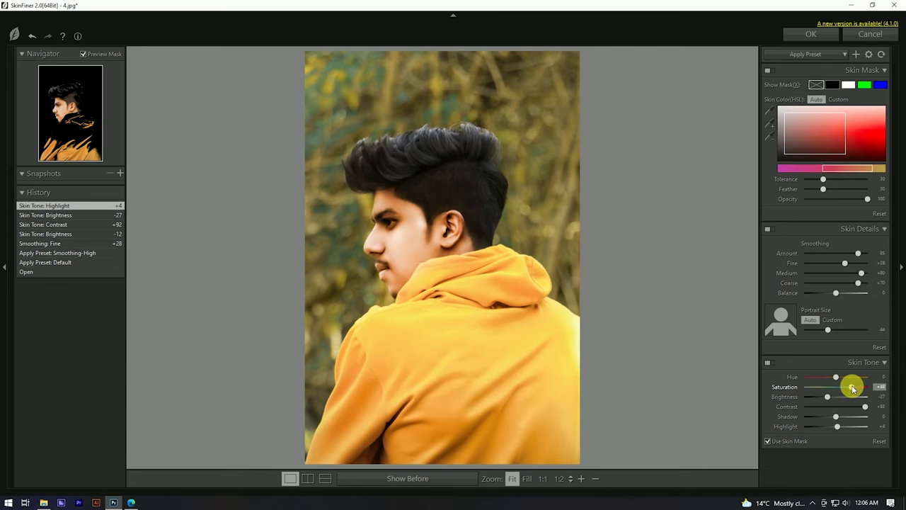
click(810, 35)
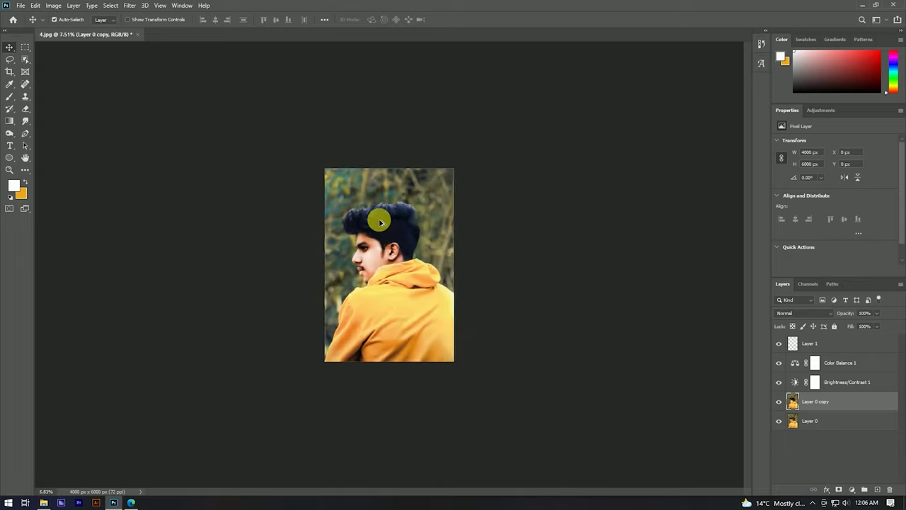
Add a layer mask to Layer 0 copy and paint it black from cheek to jaw.
scroll(459, 293, up, 3)
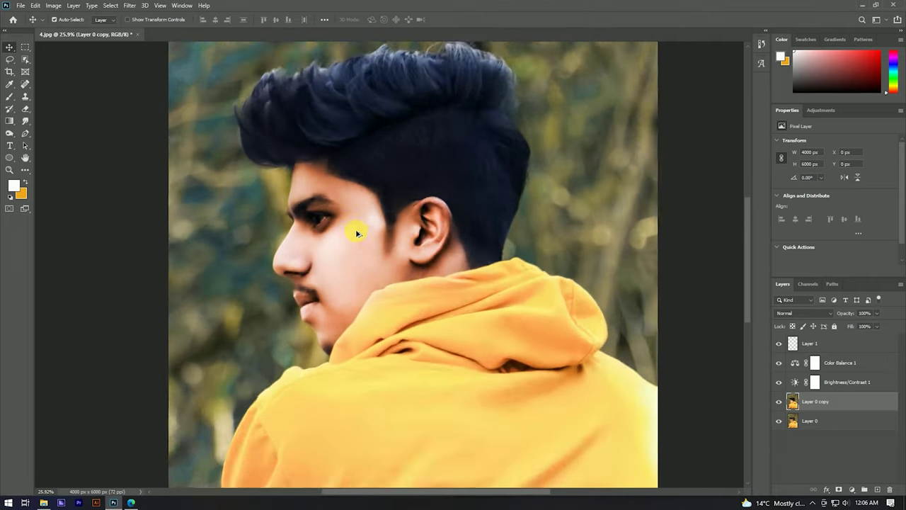
scroll(354, 229, up, 1)
scroll(286, 277, up, 1)
scroll(405, 274, down, 1)
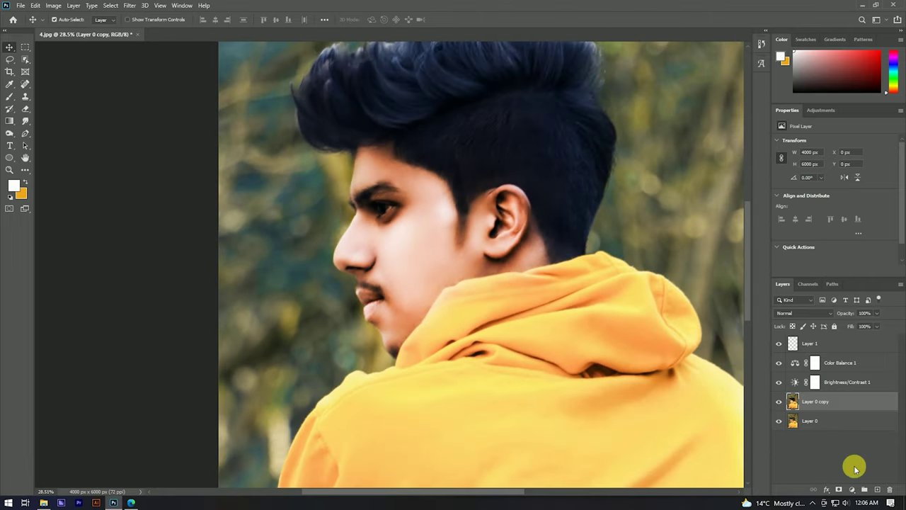
click(839, 489)
scroll(397, 204, up, 2)
scroll(398, 207, down, 1)
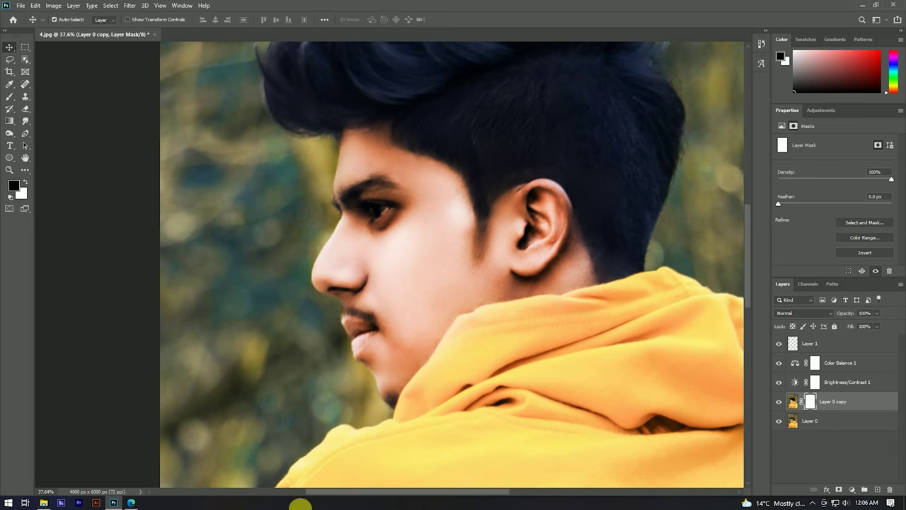
key(b)
scroll(424, 261, up, 2)
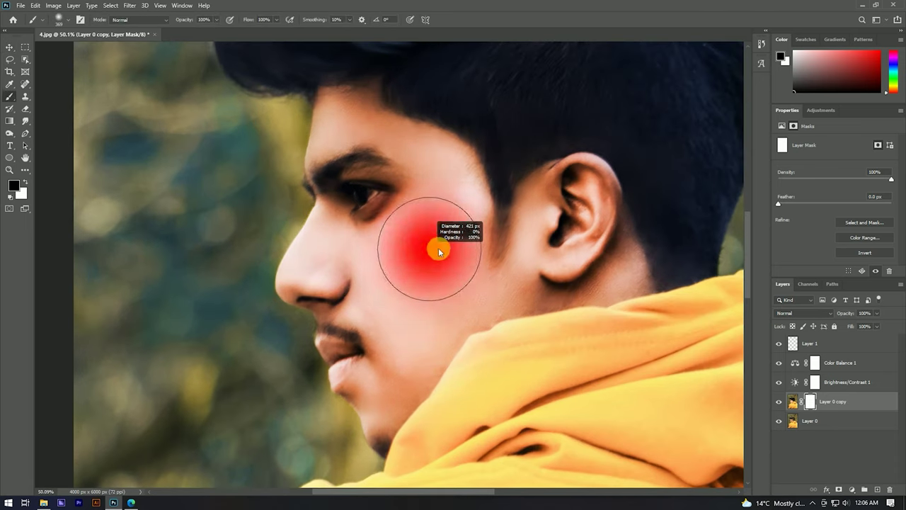
drag(488, 218, 436, 385)
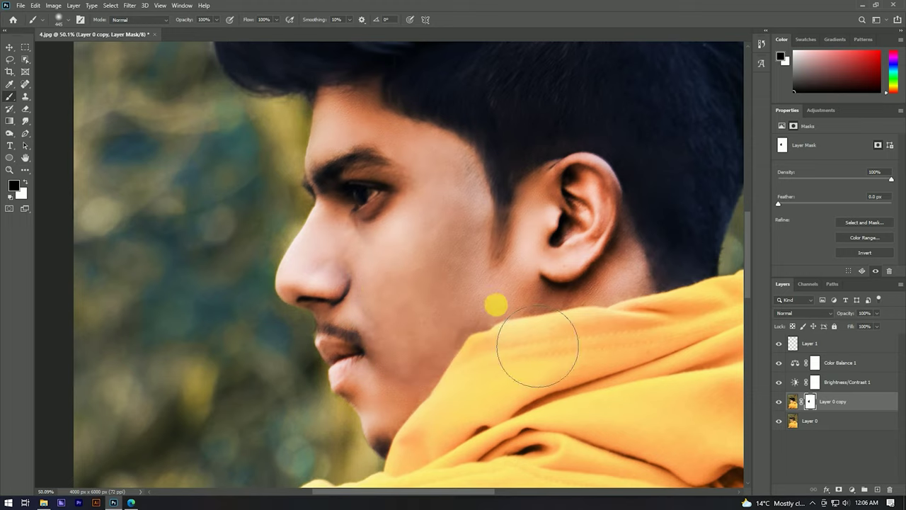
drag(436, 385, 515, 243)
Mask out the smoothing along the nose with a 257 px brush.
alt+right_click(430, 289)
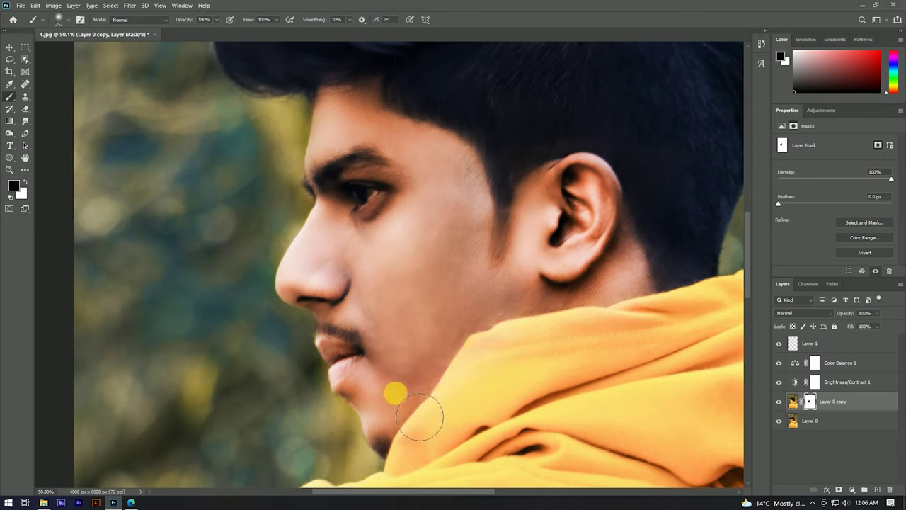
drag(426, 249, 363, 269)
mouse_move(307, 243)
mouse_down()
mouse_move(337, 280)
mouse_move(482, 181)
mouse_move(442, 351)
mouse_up()
scroll(446, 304, down, 2)
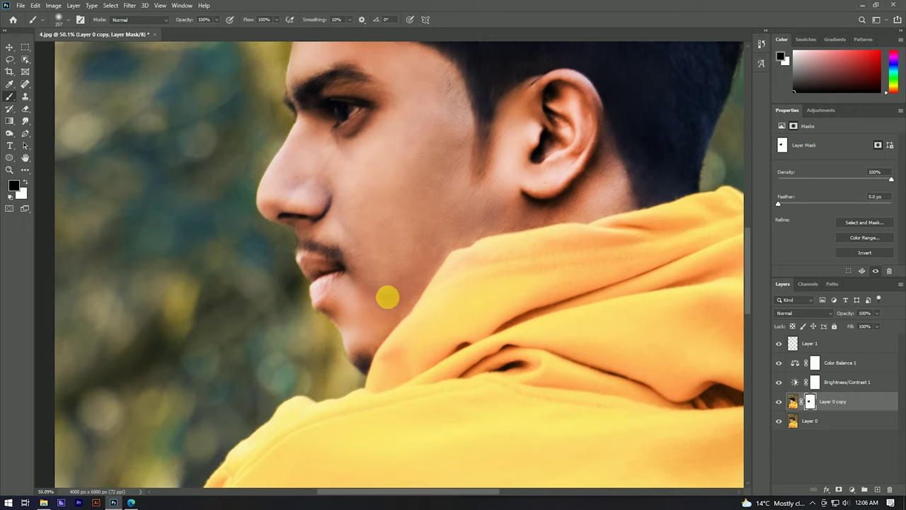
Softly mask near the chin with a 365 px brush at 45% opacity, 58% flow.
drag(411, 284, 420, 277)
drag(170, 21, 168, 21)
drag(229, 20, 226, 20)
drag(186, 20, 170, 19)
mouse_move(449, 276)
mouse_down()
mouse_move(435, 314)
mouse_move(393, 349)
mouse_up()
scroll(394, 348, down, 5)
scroll(409, 279, up, 5)
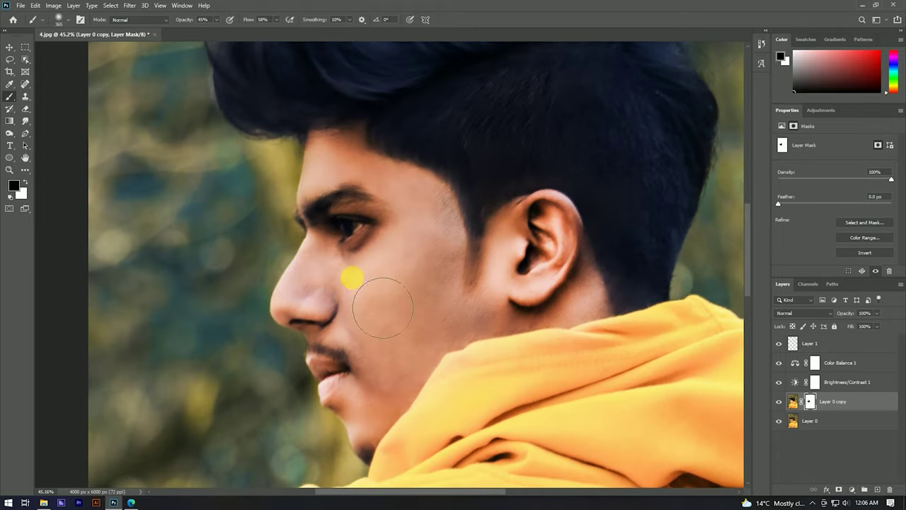
scroll(418, 316, down, 1)
scroll(391, 318, down, 2)
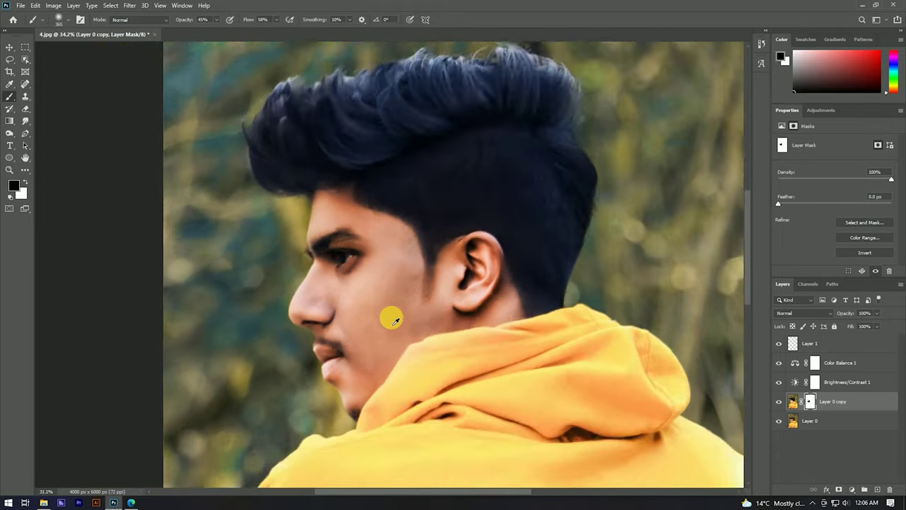
shift+click(837, 421)
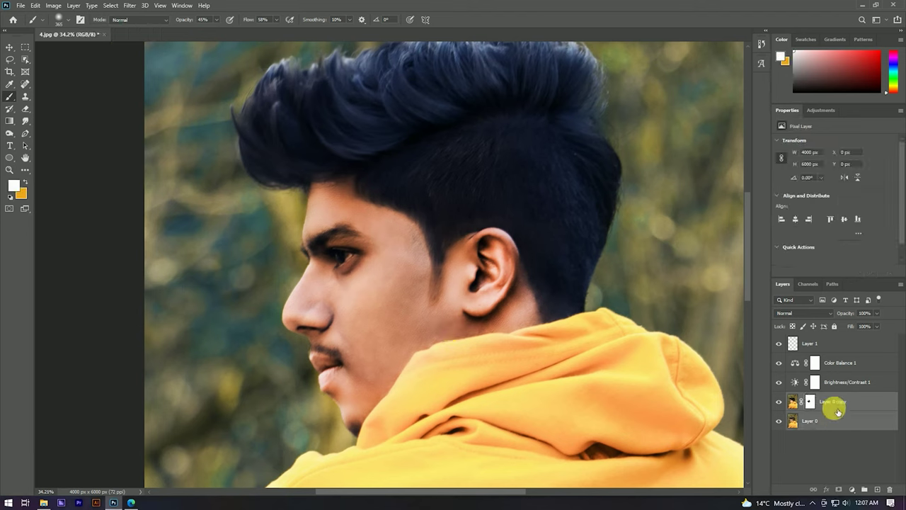
Merge the masked Layer 0 copy and Layer 0 into a single layer.
right_click(819, 405)
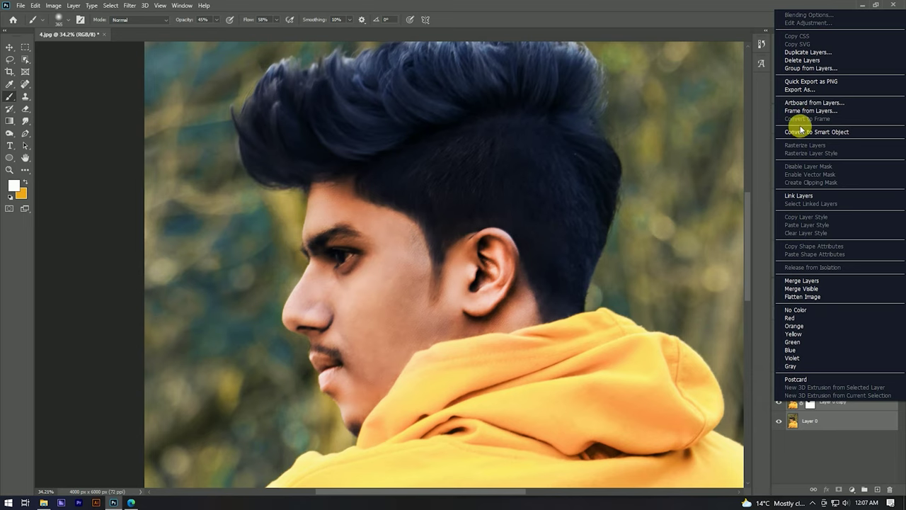
click(802, 281)
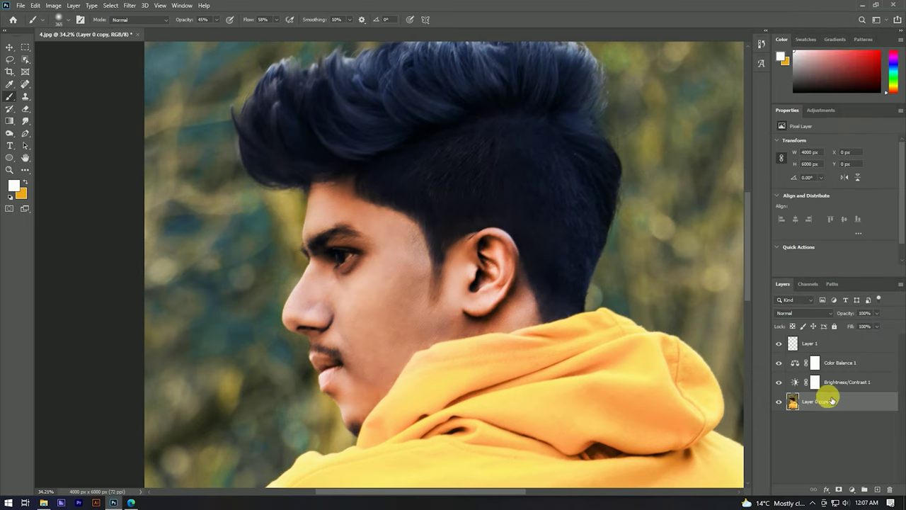
key(v)
scroll(403, 293, down, 2)
scroll(401, 276, down, 2)
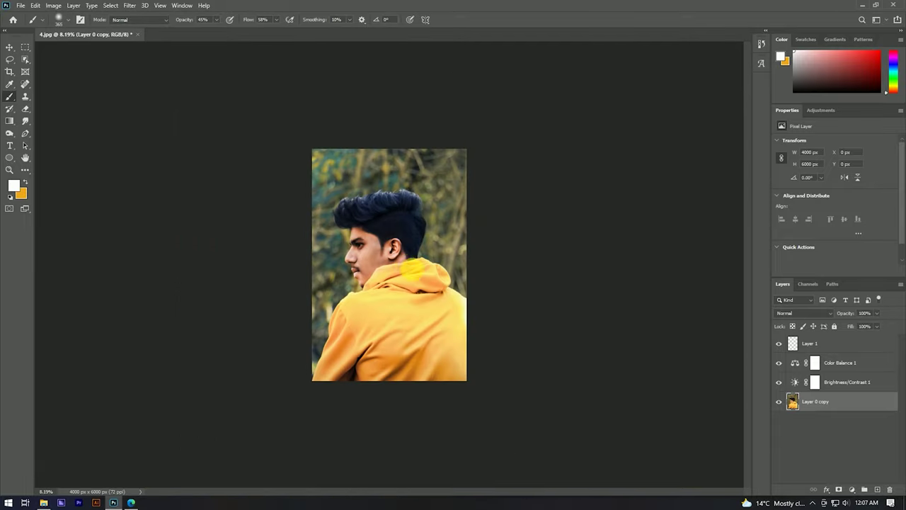
scroll(401, 262, down, 1)
scroll(400, 262, up, 1)
scroll(371, 223, up, 2)
scroll(415, 223, down, 2)
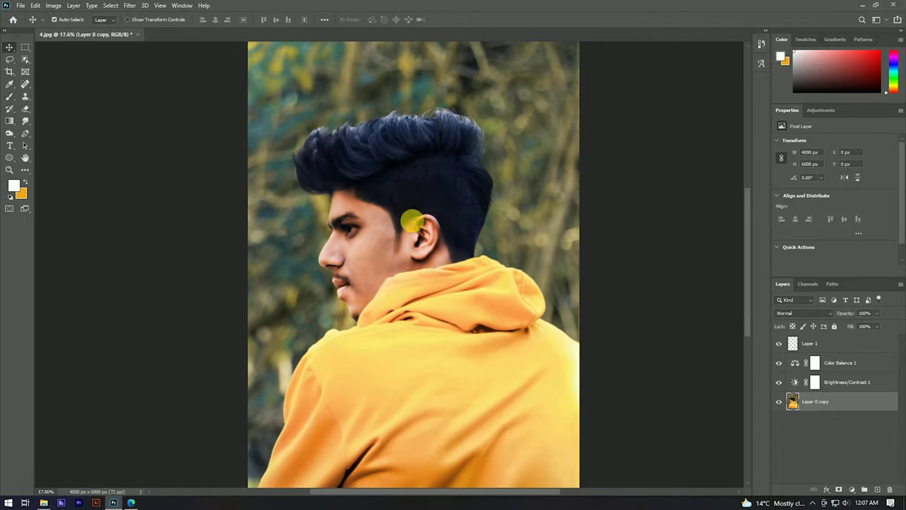
scroll(411, 218, up, 1)
scroll(425, 198, up, 3)
scroll(456, 187, down, 2)
scroll(451, 204, down, 1)
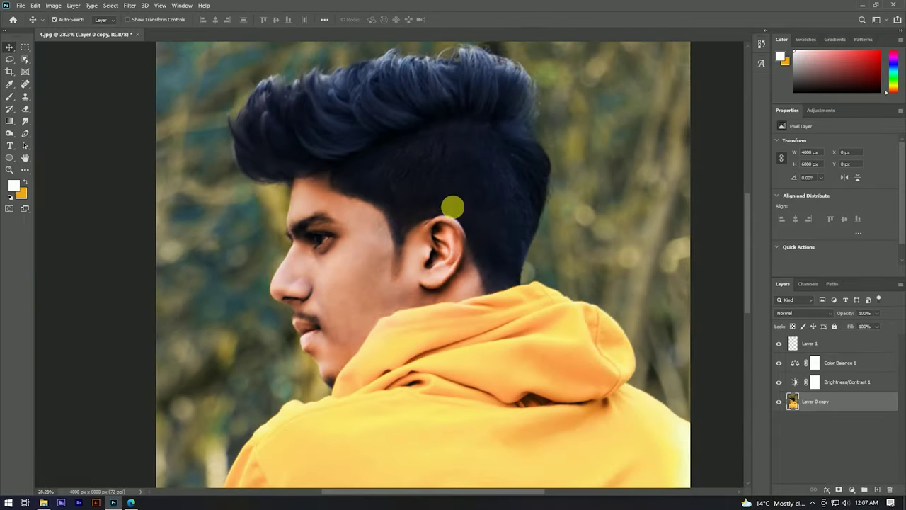
scroll(453, 209, down, 1)
Duplicate the merged layer as Layer 0 copy 2.
right_click(857, 403)
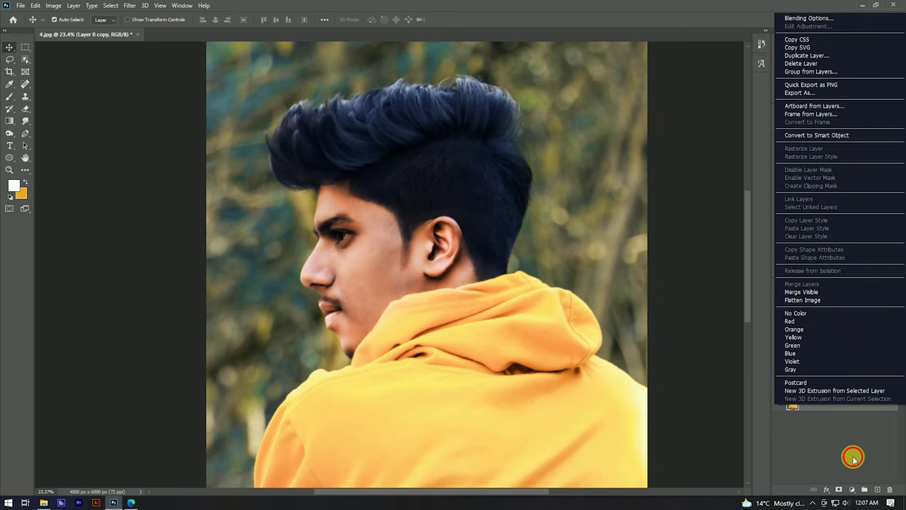
click(853, 456)
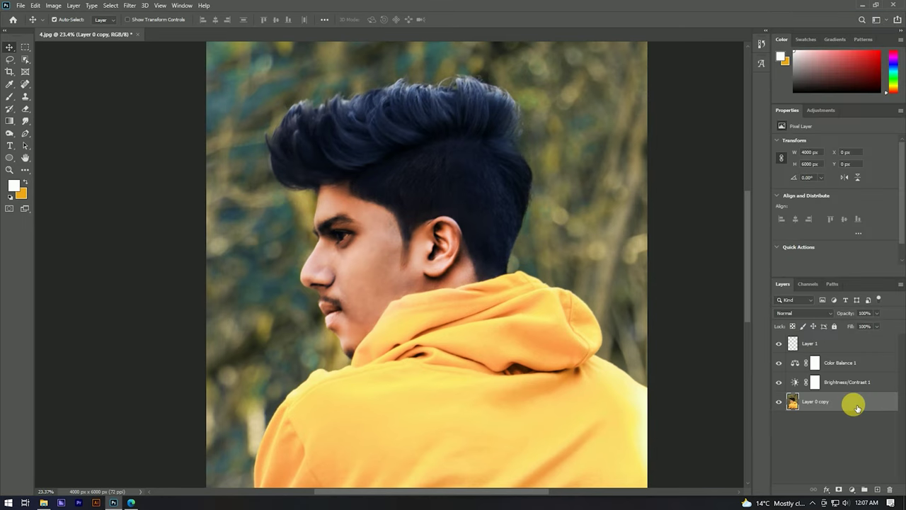
click(131, 6)
click(815, 437)
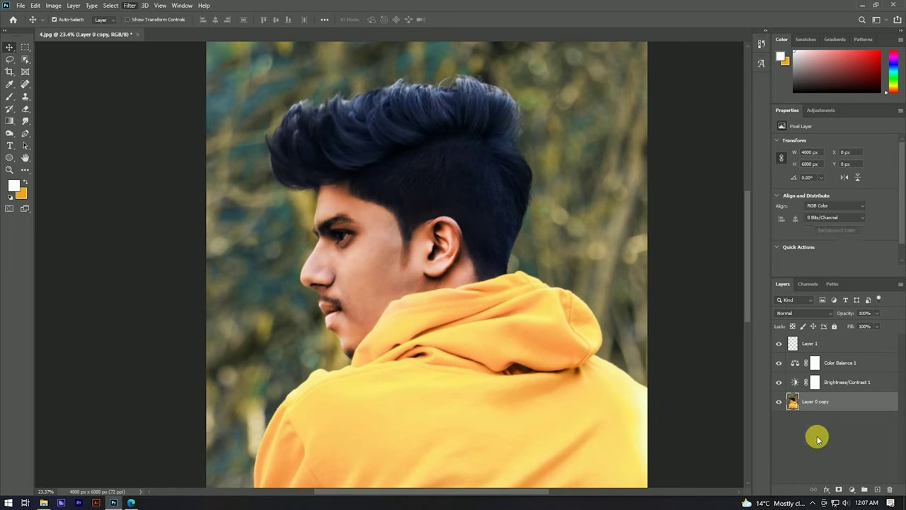
right_click(836, 400)
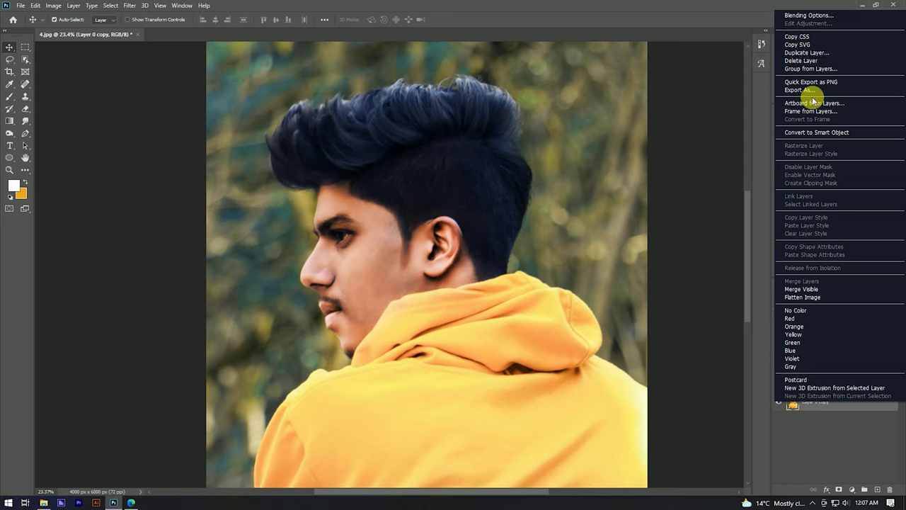
click(807, 53)
click(532, 142)
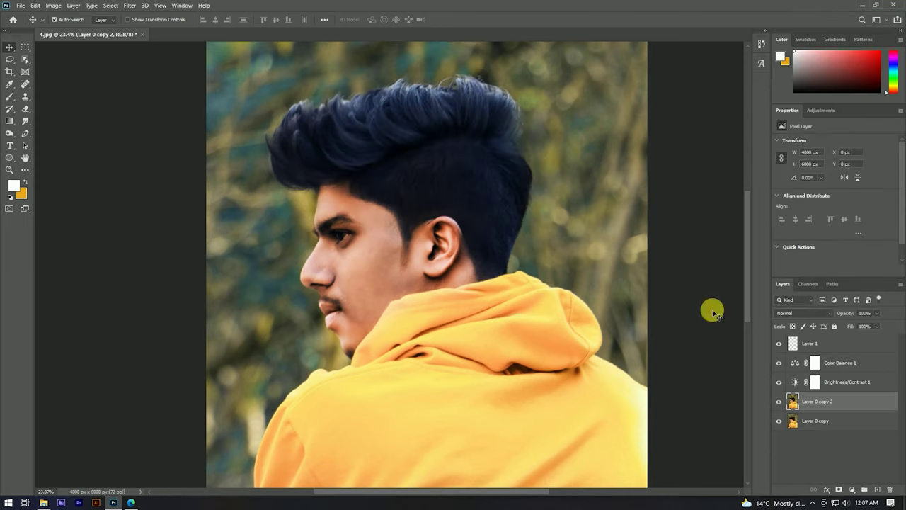
In the Camera Raw filter, cool temperature to -14 and add a -44 vignette.
click(129, 6)
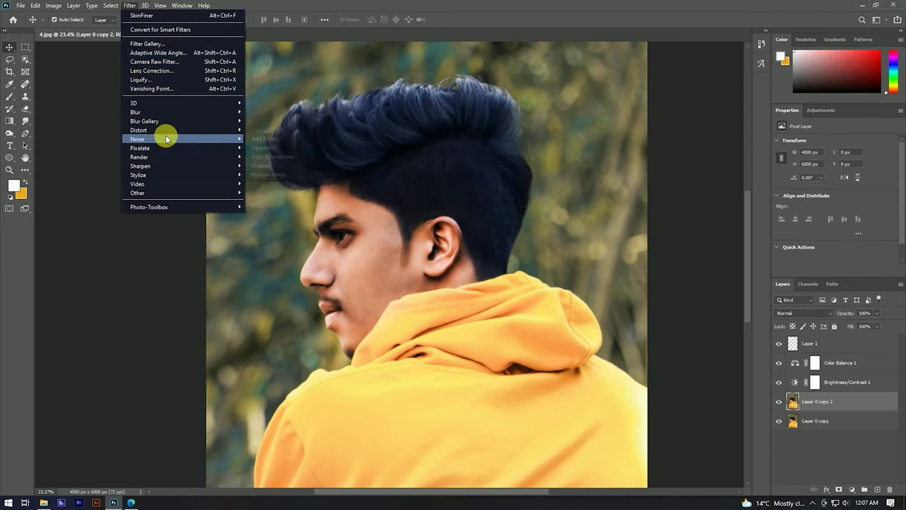
click(159, 63)
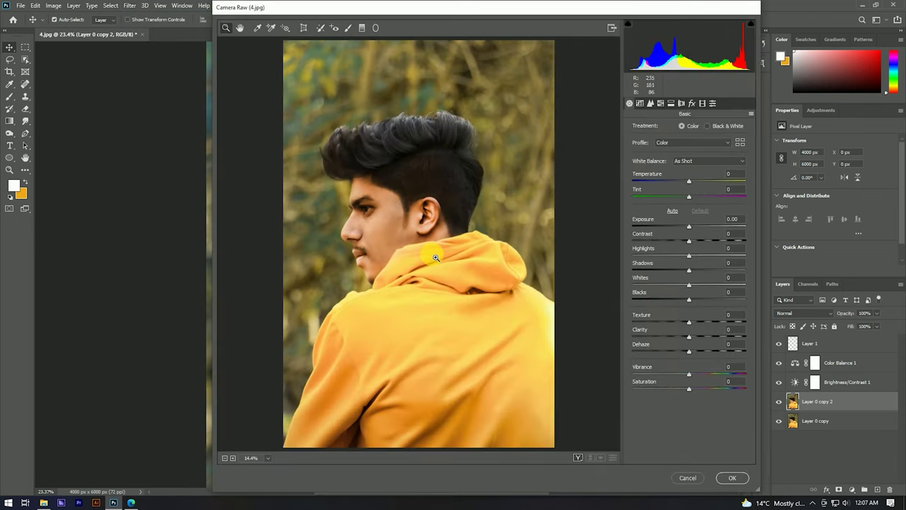
drag(689, 184, 682, 184)
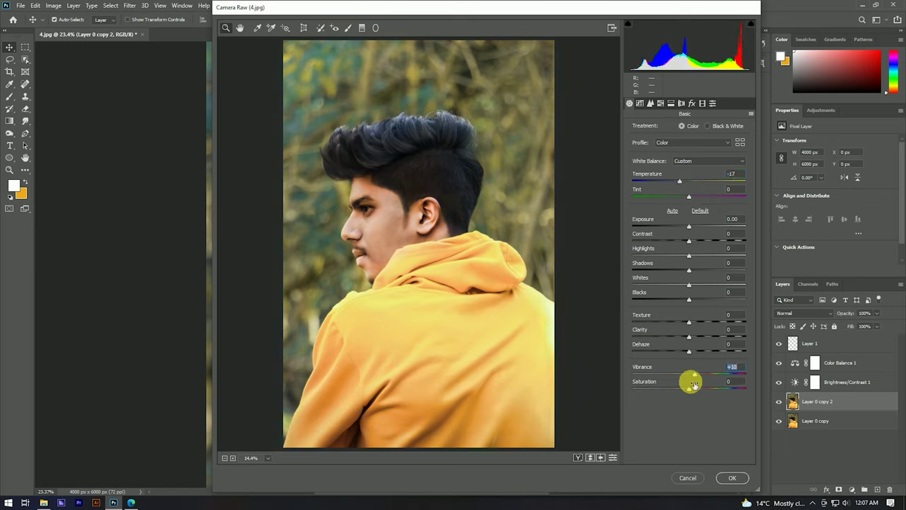
click(692, 104)
mouse_move(688, 220)
mouse_down()
mouse_move(647, 219)
mouse_move(659, 224)
mouse_up()
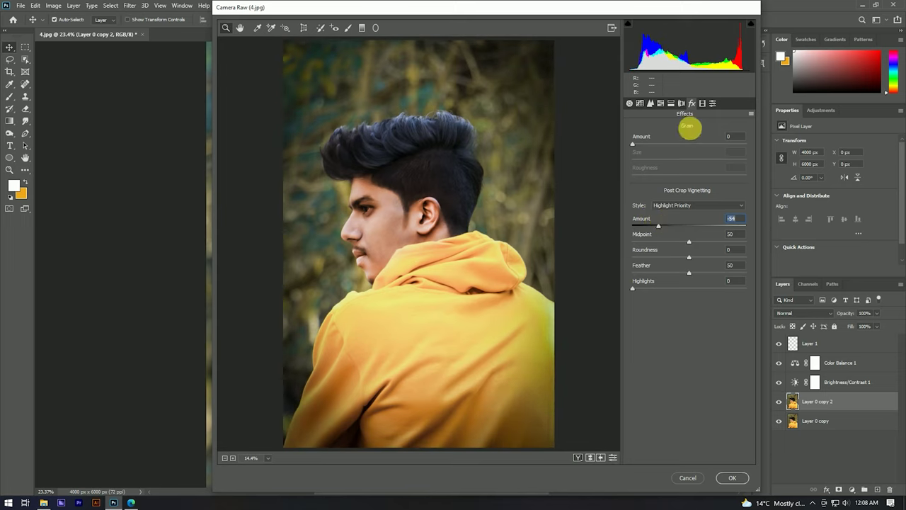
Set calibration red hue -3, lower blue hue, cool further, saturation +5, and apply.
click(702, 103)
drag(675, 191, 687, 188)
mouse_move(698, 279)
mouse_down()
mouse_move(682, 277)
mouse_move(698, 274)
mouse_move(706, 293)
mouse_move(686, 283)
mouse_up()
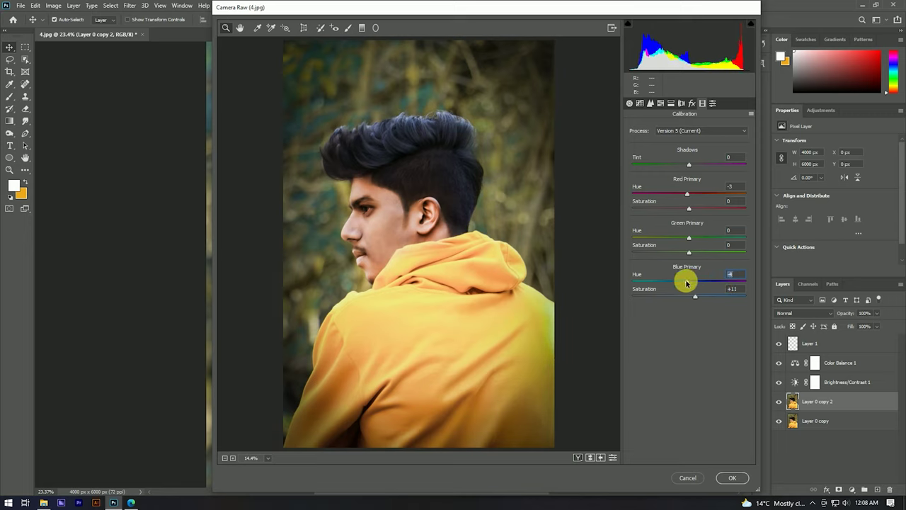
click(630, 104)
drag(678, 182, 665, 183)
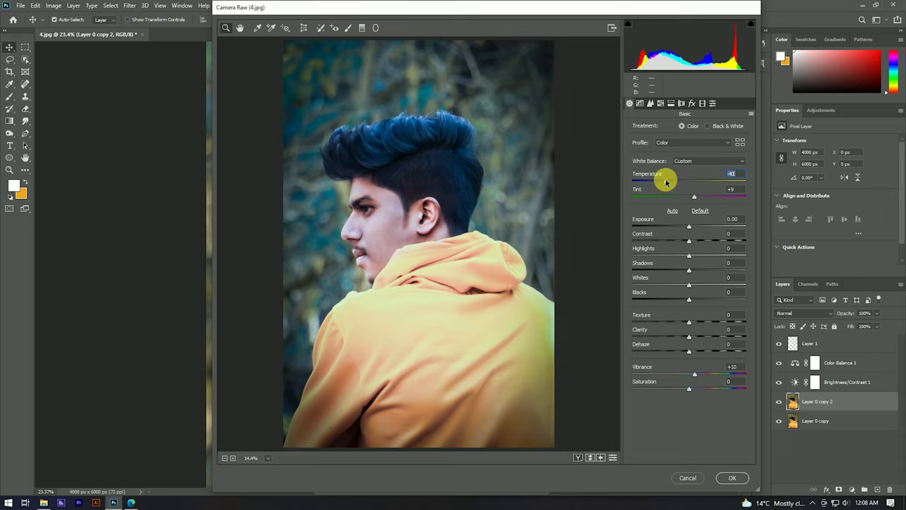
drag(690, 387, 693, 387)
click(729, 477)
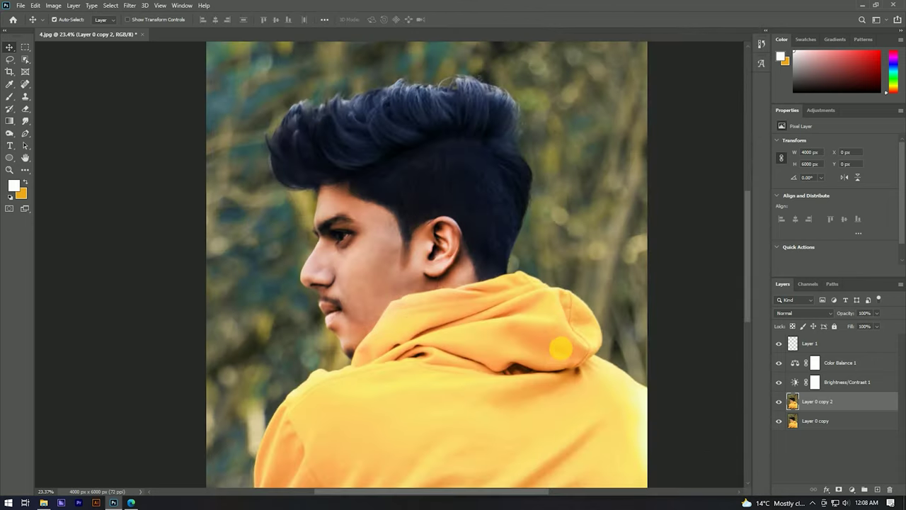
scroll(469, 208, down, 5)
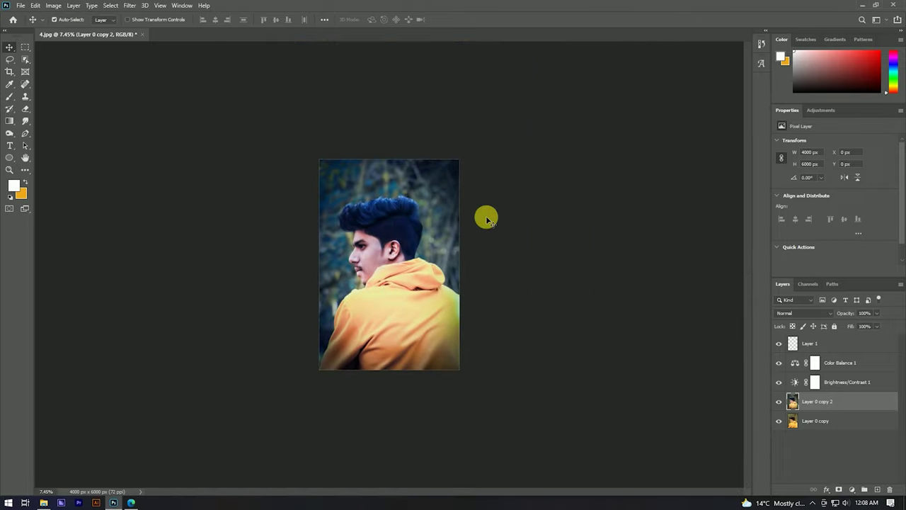
scroll(380, 260, up, 3)
scroll(394, 222, down, 2)
Toggle the graded layer off and on to compare the before and after.
click(779, 402)
click(780, 402)
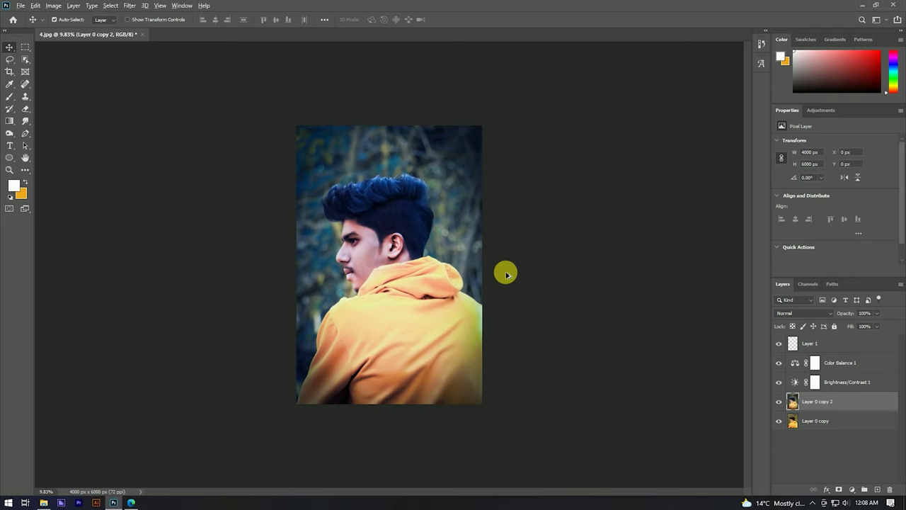
scroll(360, 242, up, 3)
scroll(374, 324, down, 3)
scroll(399, 239, up, 3)
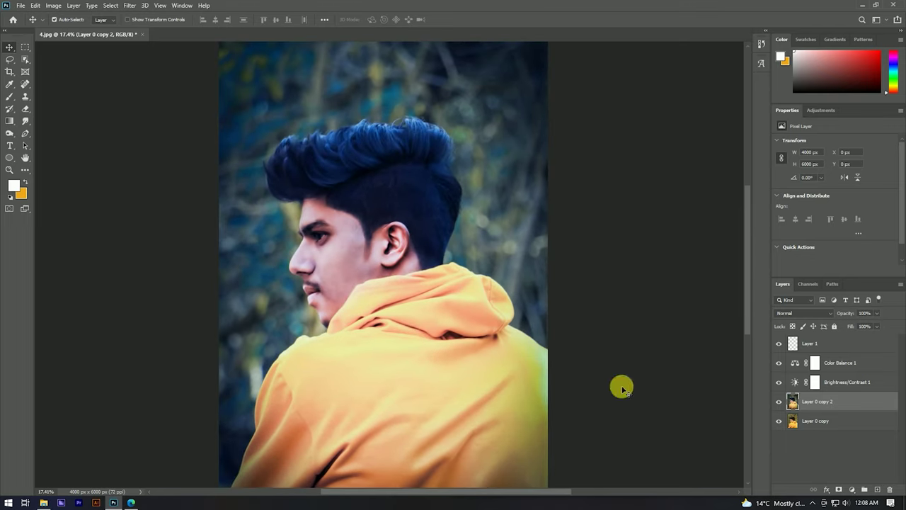
Run SkinFiner with the Smoothing-High preset and Fine smoothing at -3, then zoom in on the face.
click(130, 5)
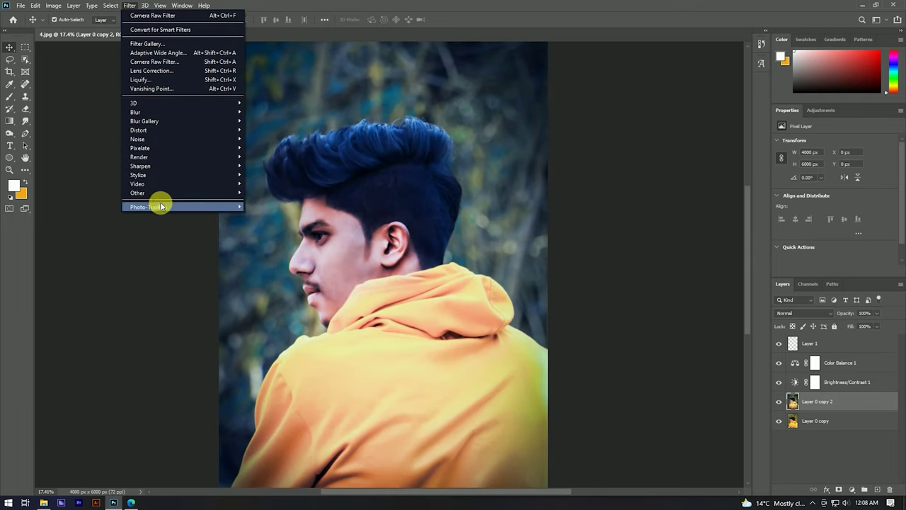
mouse_move(148, 207)
click(255, 207)
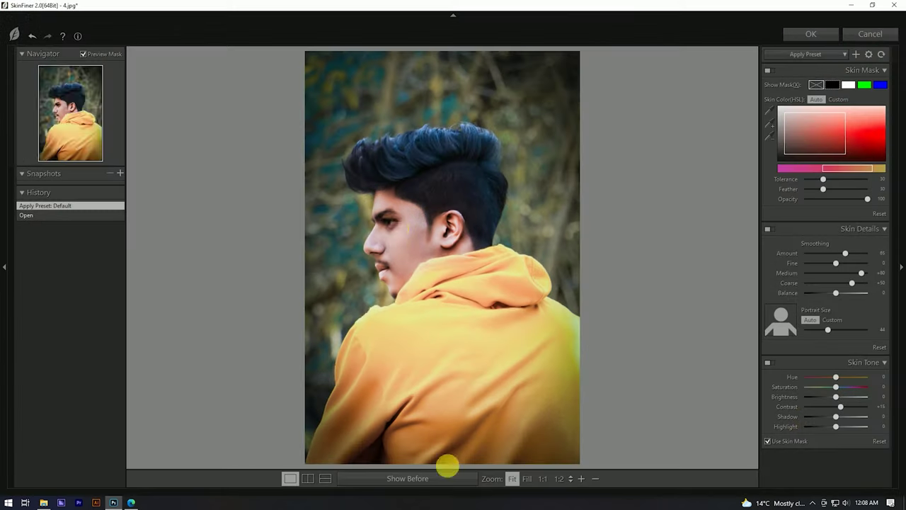
click(806, 54)
click(802, 90)
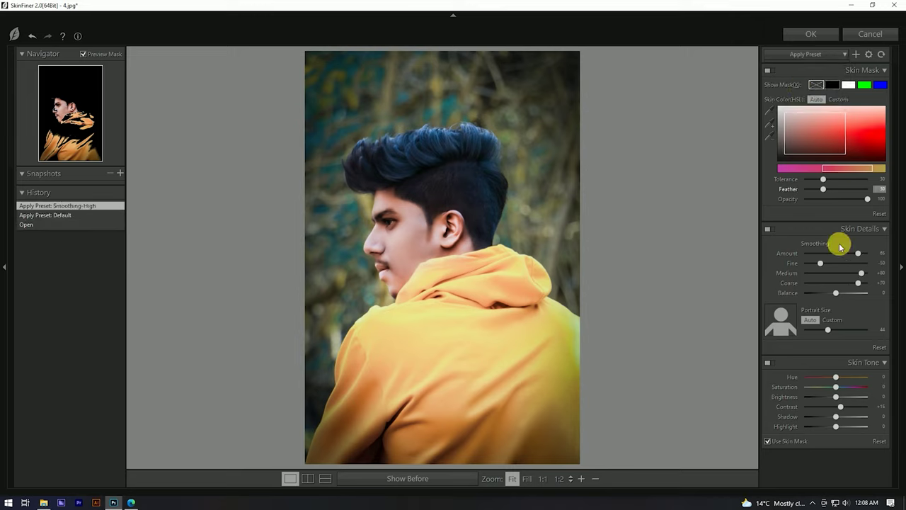
drag(828, 264, 826, 264)
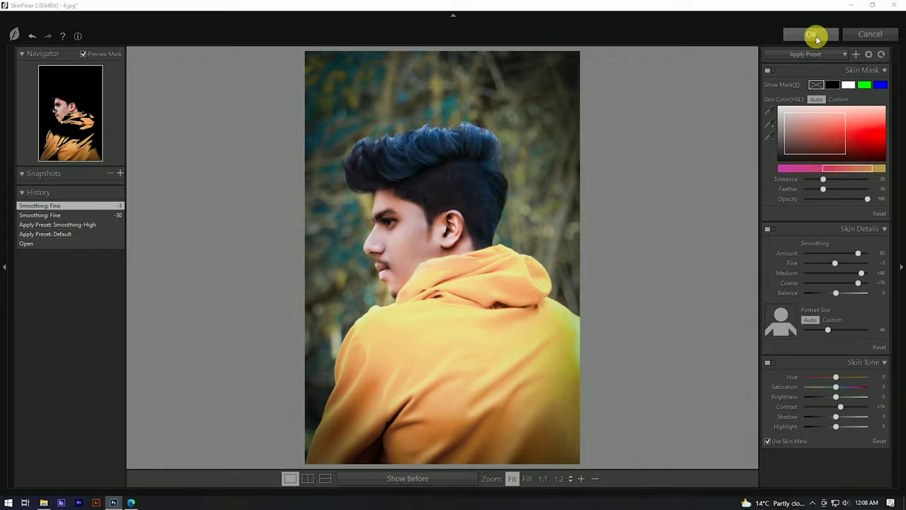
click(813, 35)
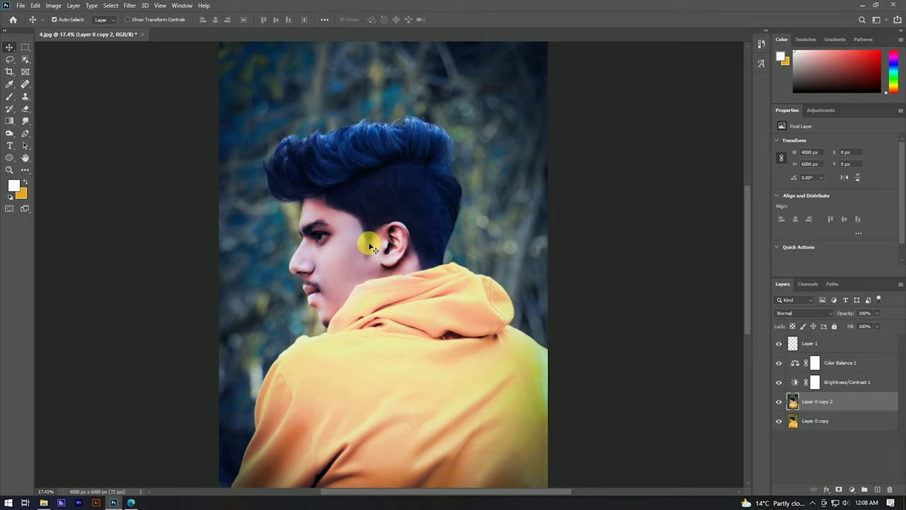
mouse_move(356, 269)
mouse_down()
mouse_move(333, 243)
mouse_move(366, 220)
mouse_up()
scroll(365, 220, down, 5)
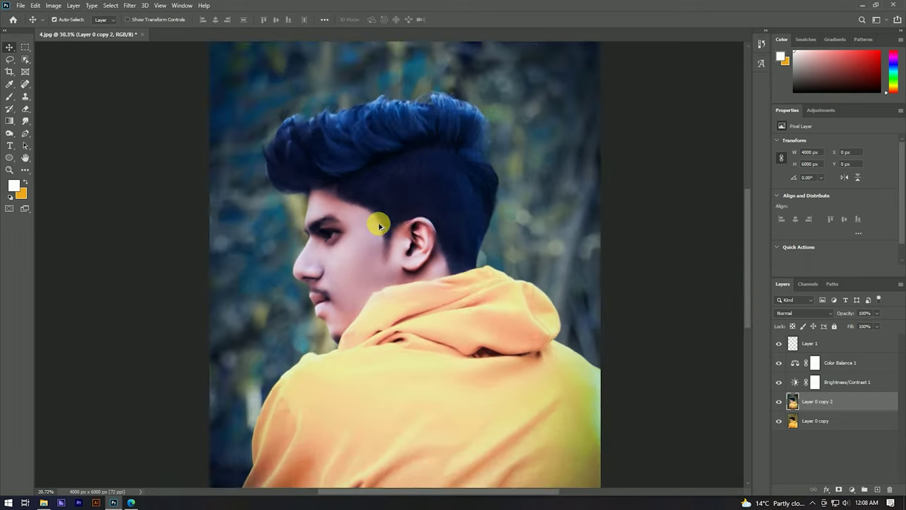
Merge Layer 0 copy into Layer 0 copy 2 and duplicate it as Layer 0 copy 3.
scroll(374, 247, down, 2)
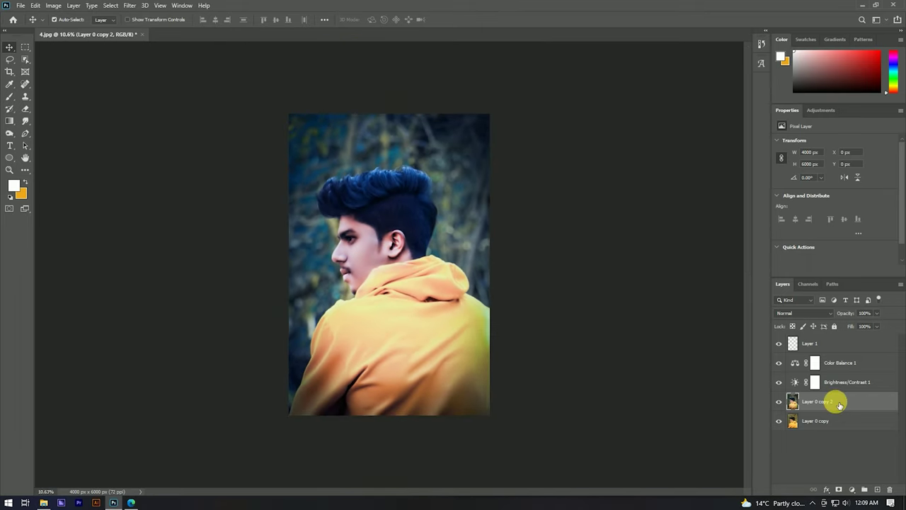
ctrl+click(841, 417)
right_click(837, 413)
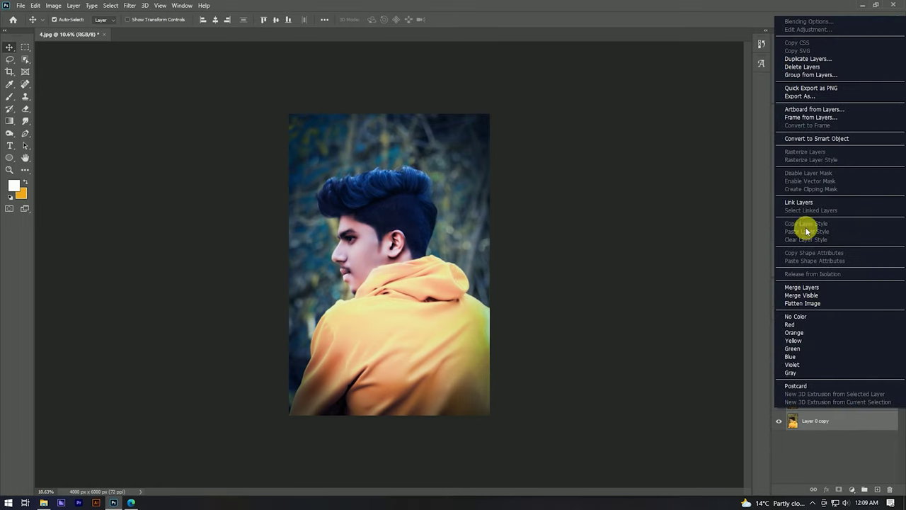
click(800, 285)
right_click(844, 401)
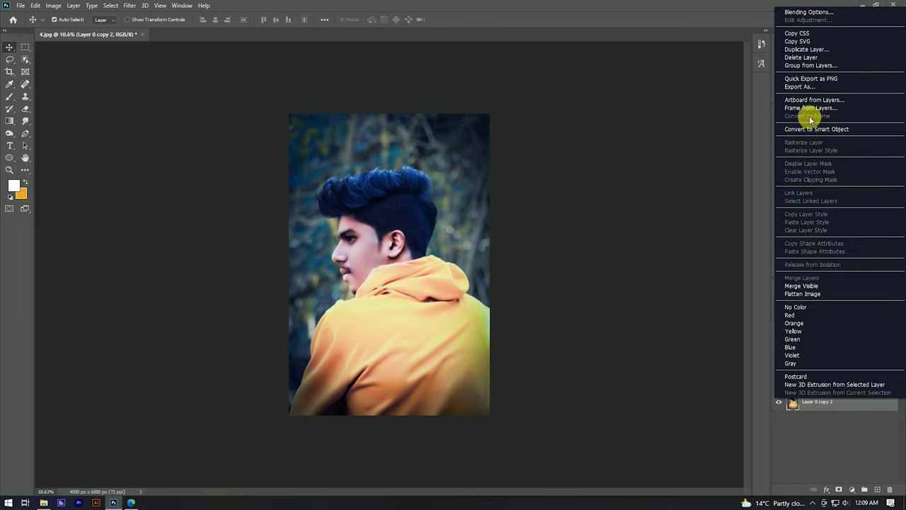
click(803, 50)
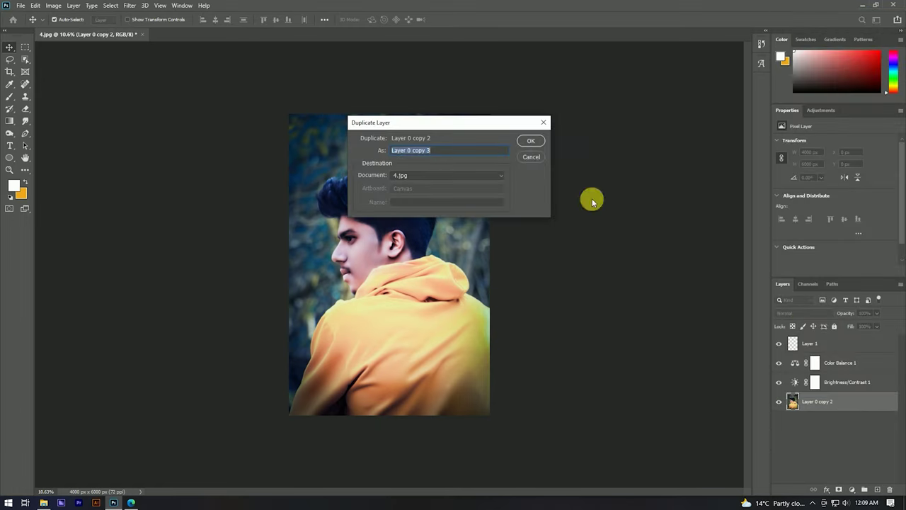
click(526, 143)
Apply a High Pass filter with a 44.3-pixel radius to Layer 0 copy 3.
click(130, 6)
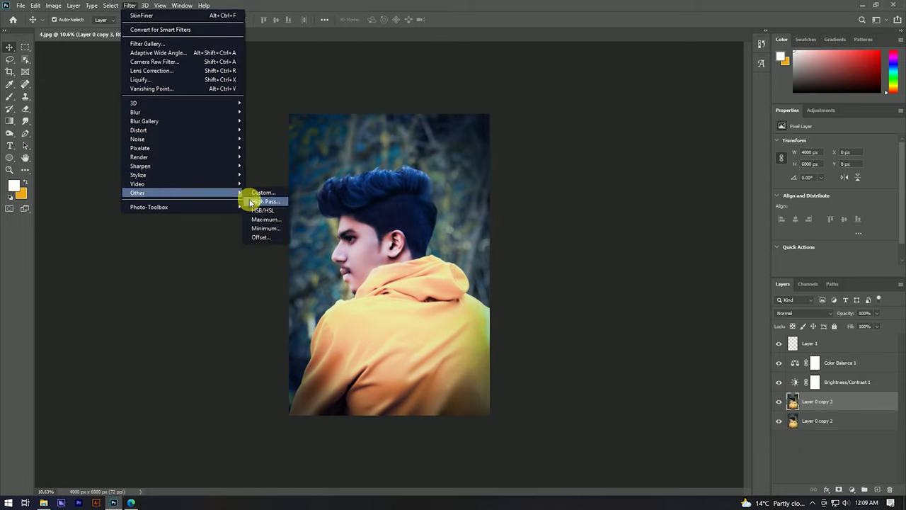
mouse_move(138, 192)
click(256, 199)
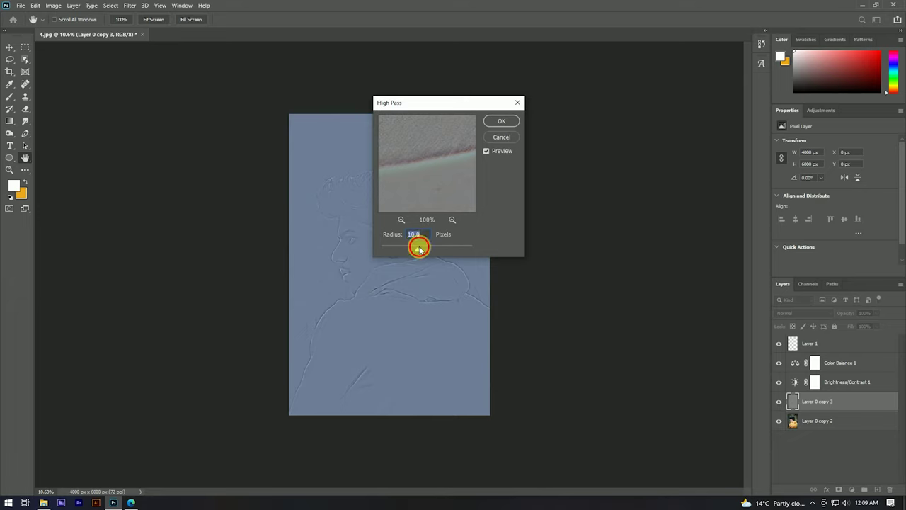
drag(428, 249, 430, 249)
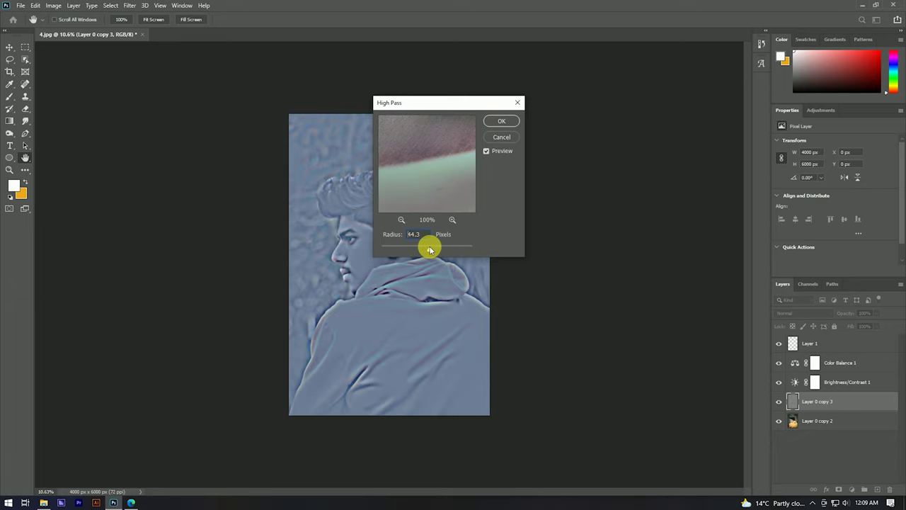
click(502, 121)
scroll(348, 225, up, 5)
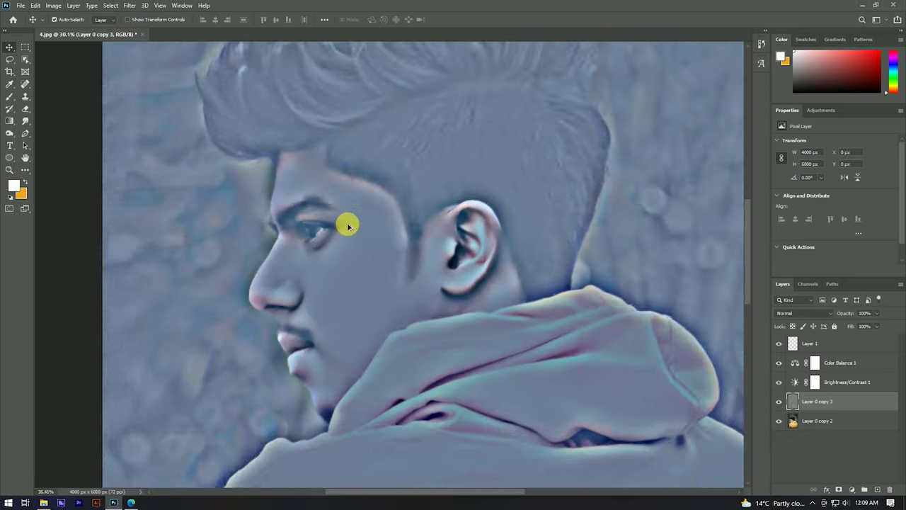
Blend the high-pass layer in Soft Light and hide it to compare the sharpening.
click(790, 313)
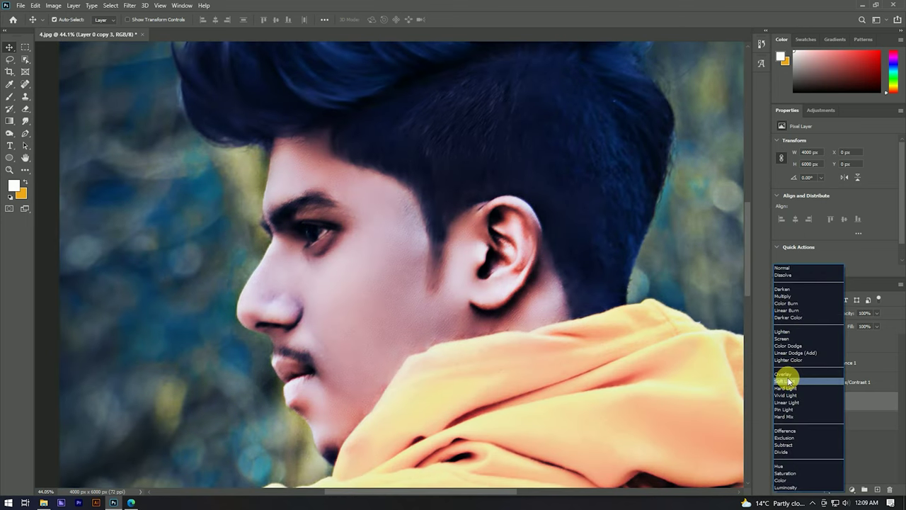
click(788, 381)
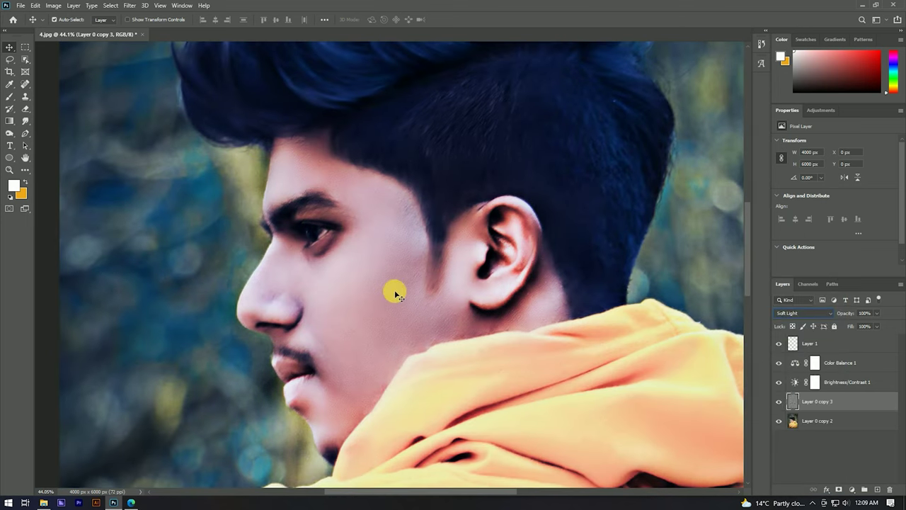
scroll(404, 233, down, 3)
scroll(415, 226, down, 2)
scroll(339, 238, up, 2)
scroll(404, 196, up, 2)
scroll(405, 196, down, 2)
click(779, 401)
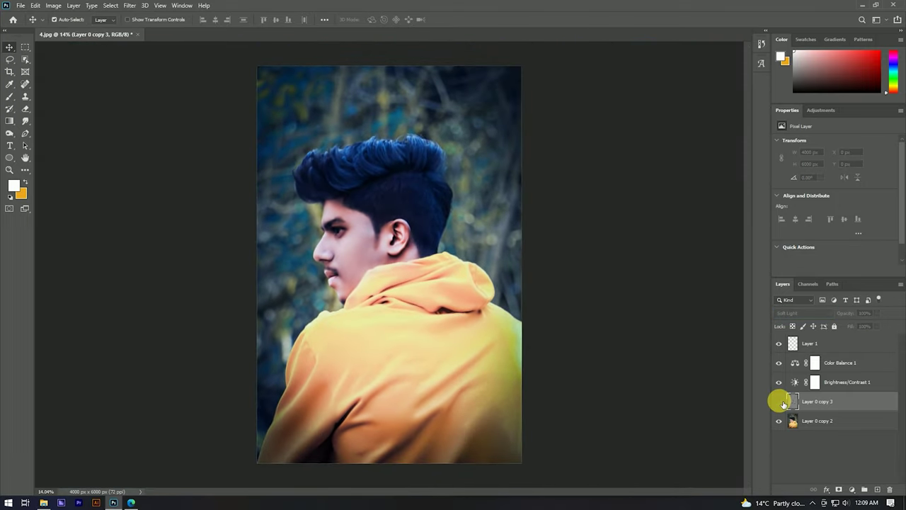
Show the sharpening layer again and merge it with Layer 0 copy 2 into Layer 0 copy 3.
click(779, 402)
scroll(461, 223, down, 2)
scroll(385, 166, up, 3)
scroll(385, 166, down, 3)
shift+click(841, 420)
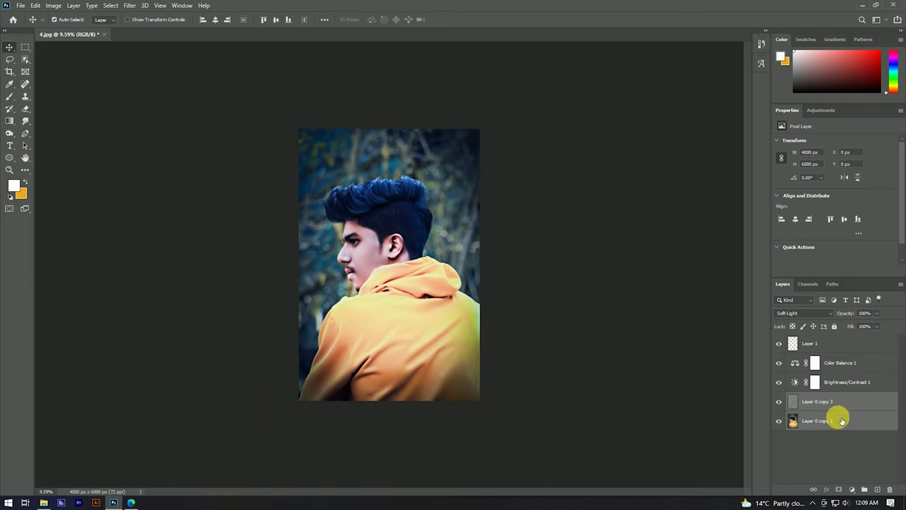
right_click(839, 411)
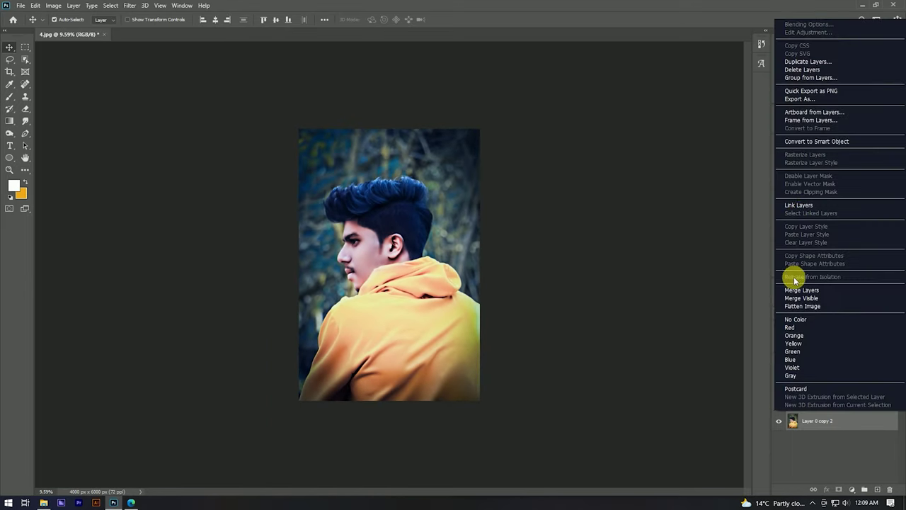
click(832, 429)
click(825, 405)
right_click(830, 407)
click(834, 422)
right_click(830, 418)
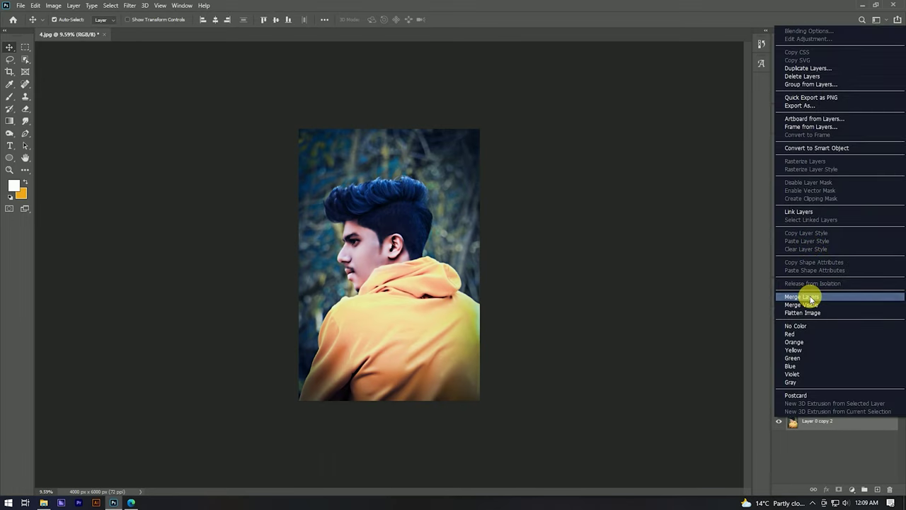
click(810, 297)
Convert the merged Layer 0 copy 3 to a smart object and launch the Camera Raw Filter.
right_click(843, 405)
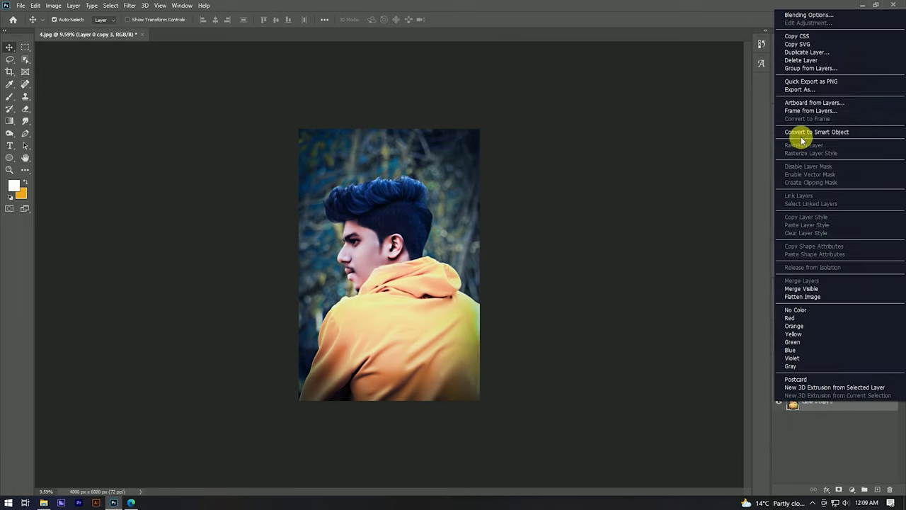
click(799, 135)
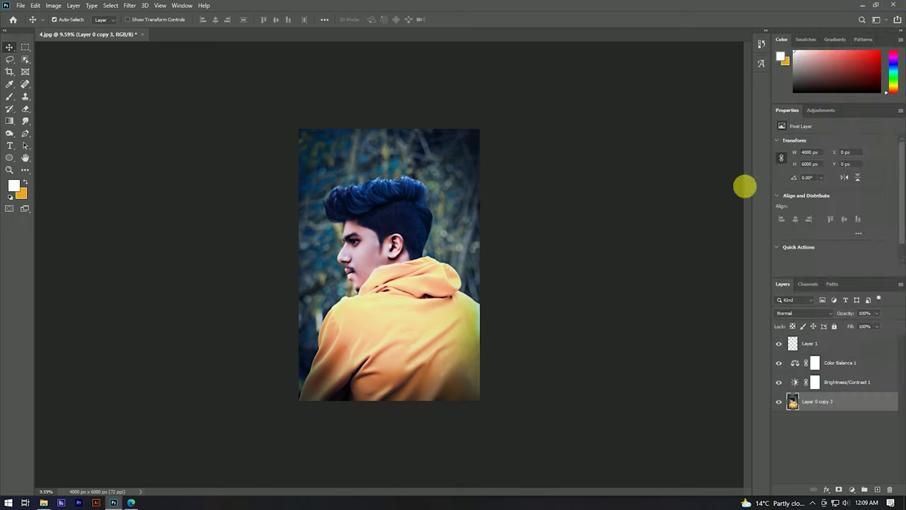
click(129, 9)
click(162, 63)
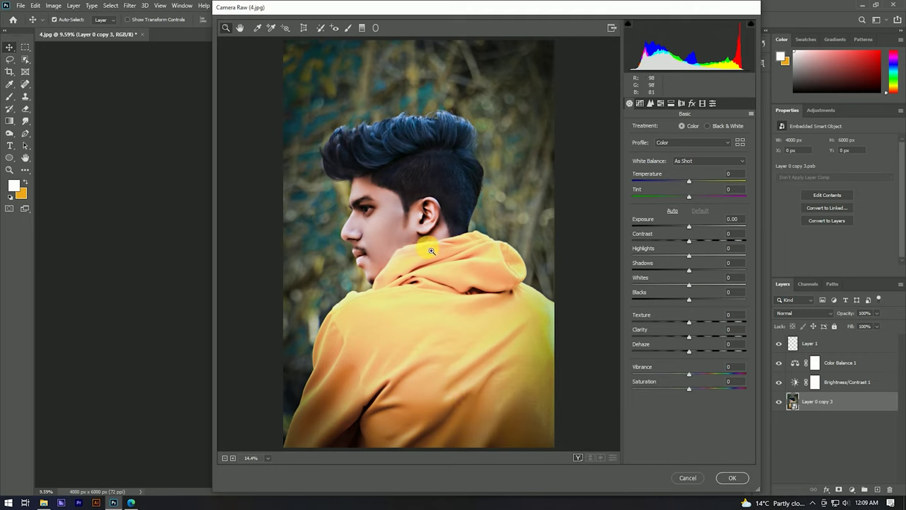
Lower the exposure and darken the edges with lens and post-crop vignetting.
drag(689, 228, 683, 229)
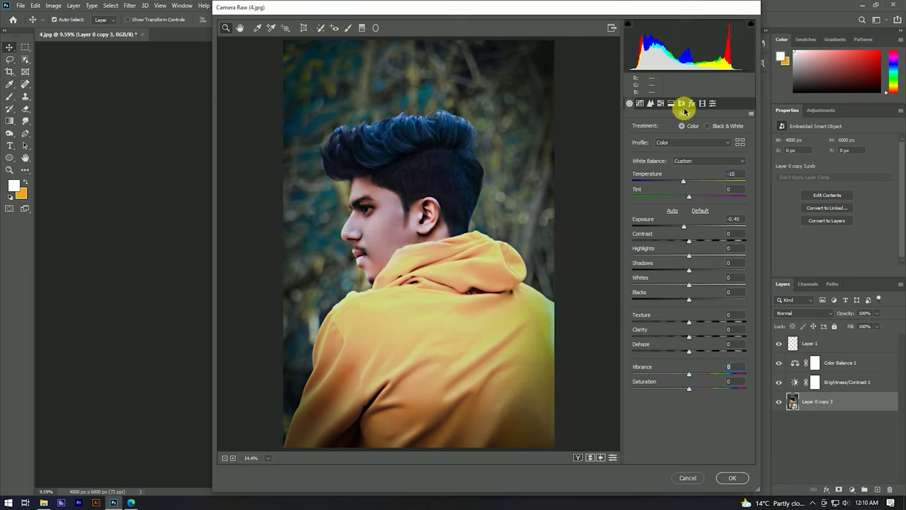
click(682, 105)
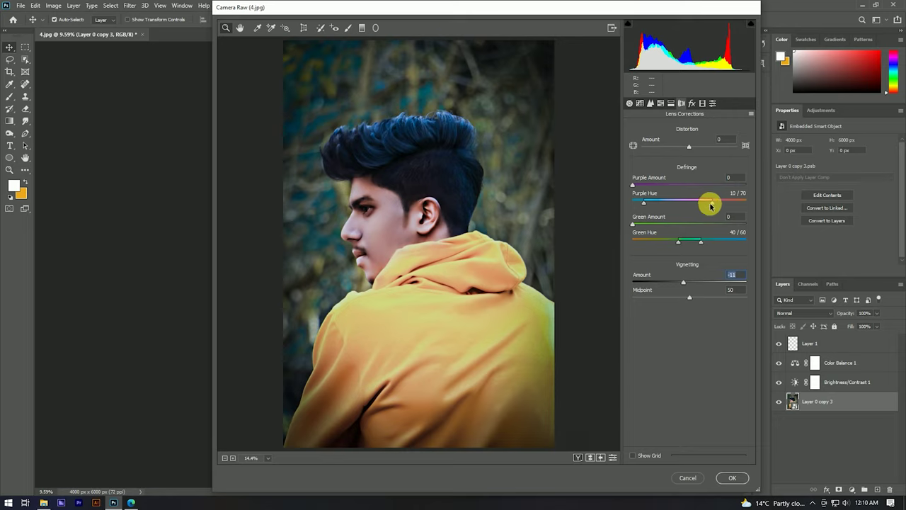
drag(688, 147, 685, 147)
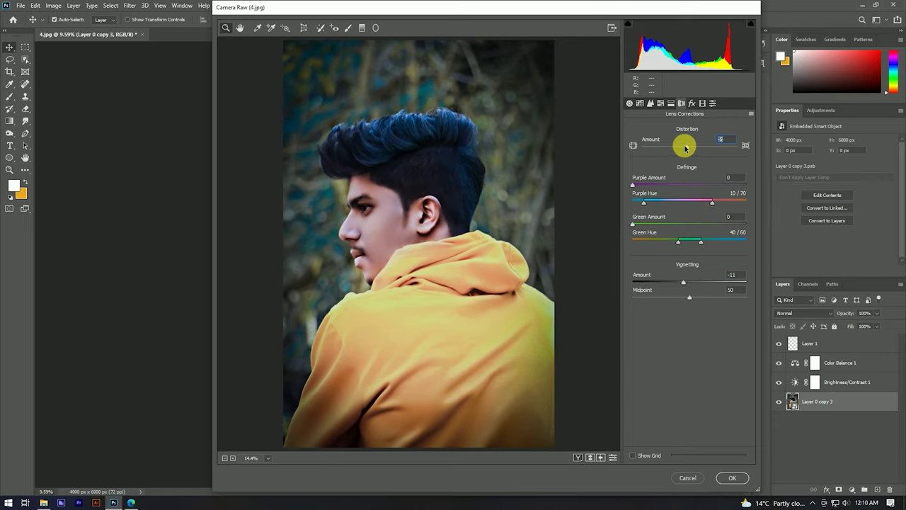
click(693, 103)
drag(691, 220, 687, 218)
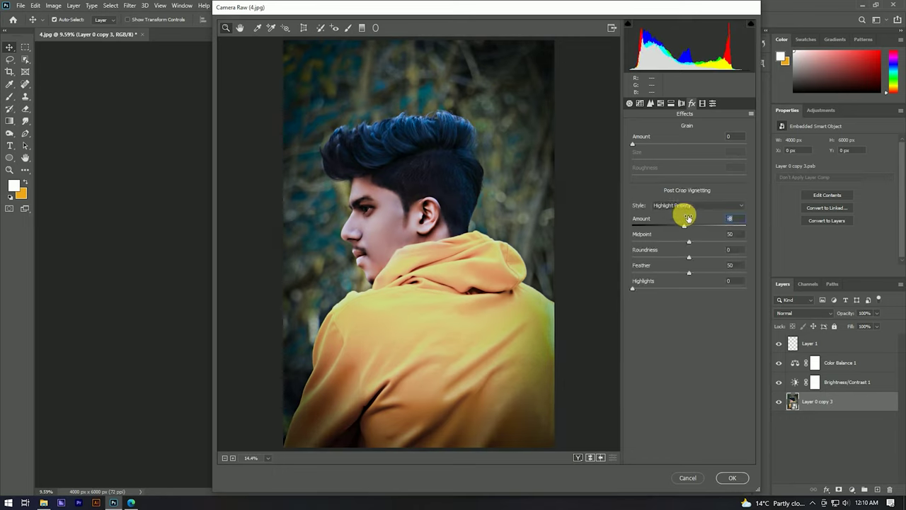
Shift the Calibration blue primary hue and apply the Camera Raw adjustments.
click(702, 103)
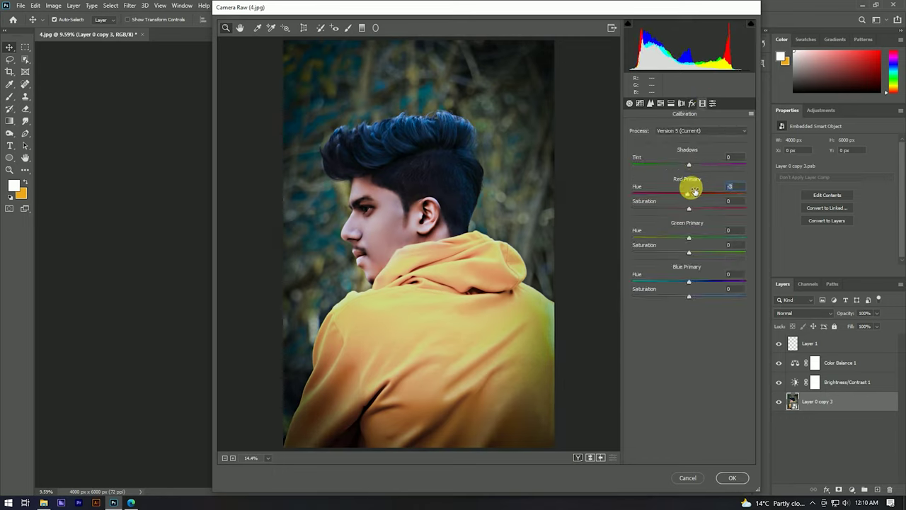
mouse_move(689, 282)
mouse_down()
mouse_move(668, 277)
mouse_move(678, 282)
mouse_up()
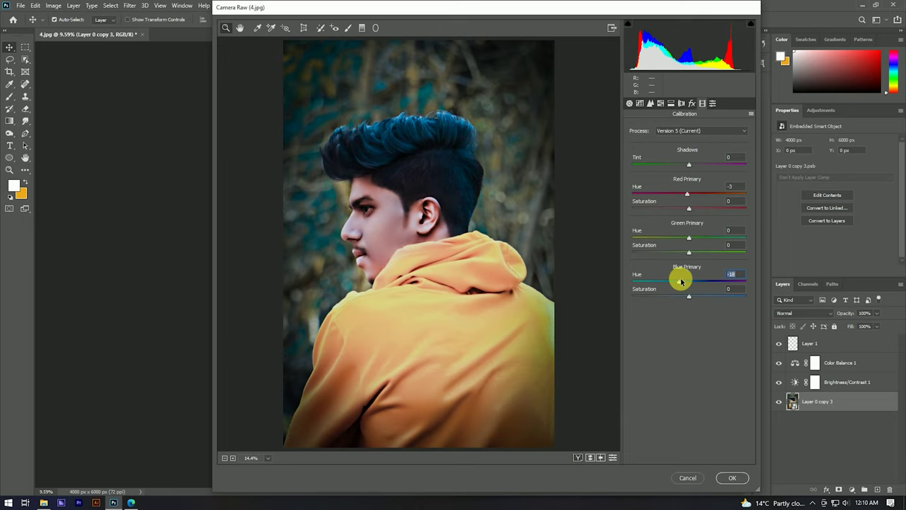
click(731, 476)
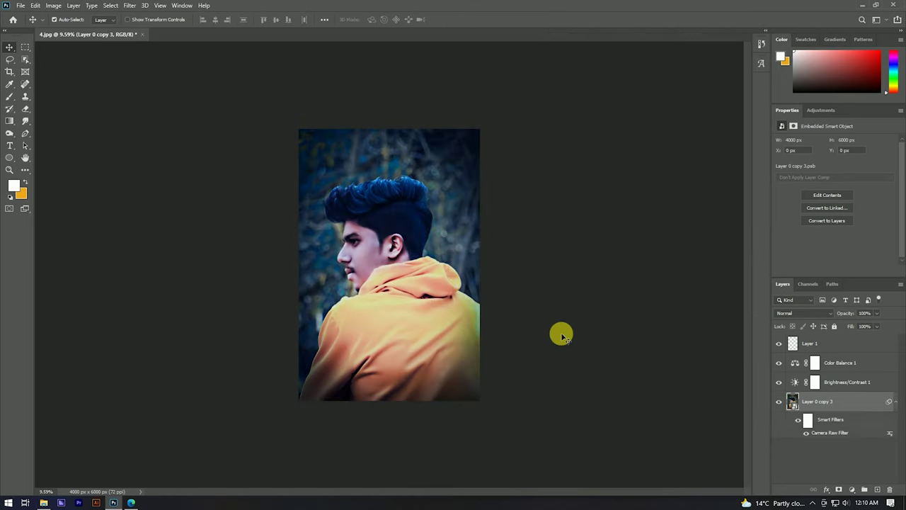
Add a new Layer 2 above Layer 1, set a bright blue foreground and enlarge the brush.
scroll(355, 219, up, 3)
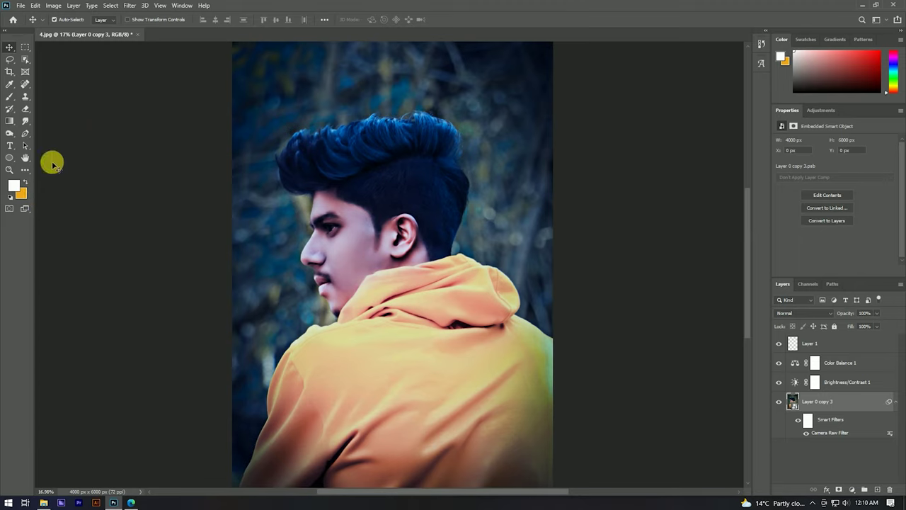
click(843, 343)
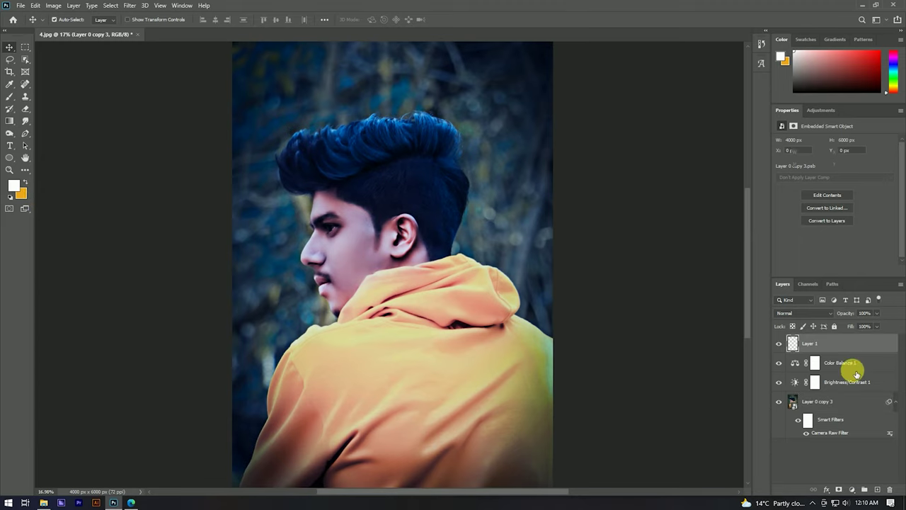
click(878, 489)
key(i)
click(13, 185)
drag(721, 208, 721, 212)
click(707, 178)
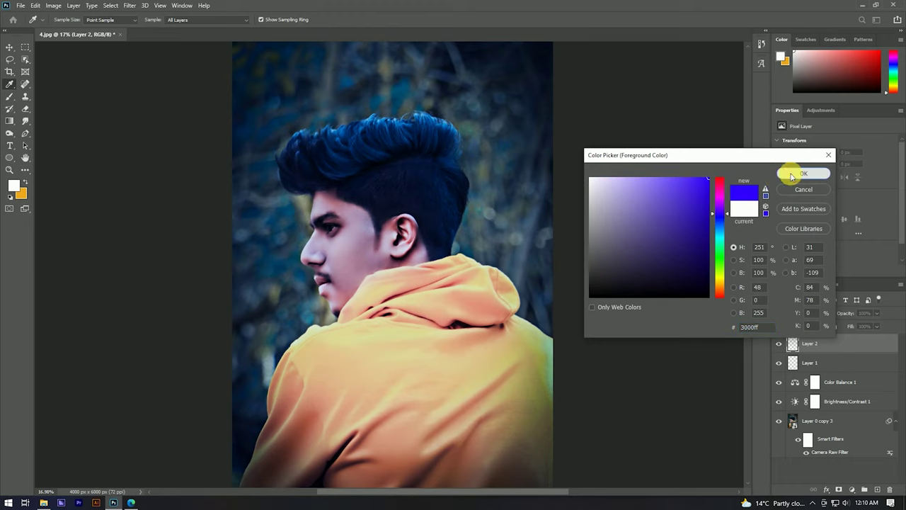
click(792, 175)
key(b)
key(ctrl+minus)
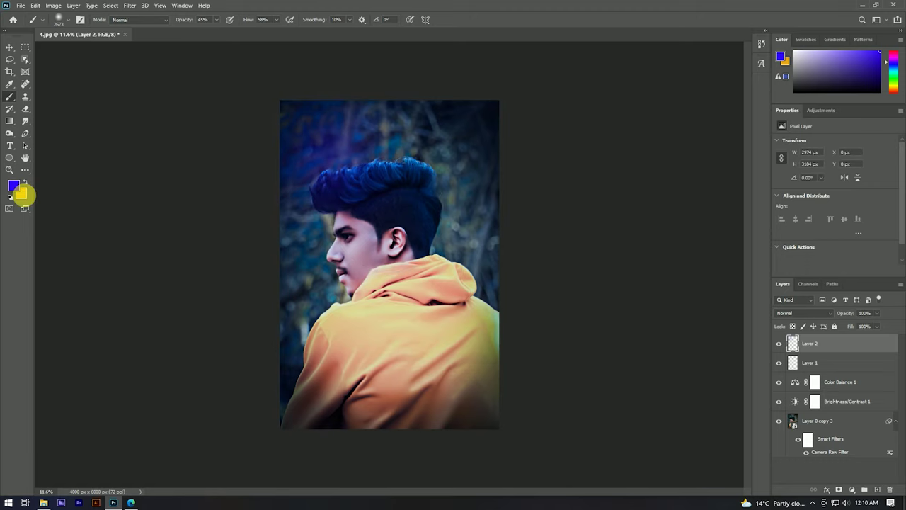
Paint a magenta glow over the upper-right background.
click(11, 186)
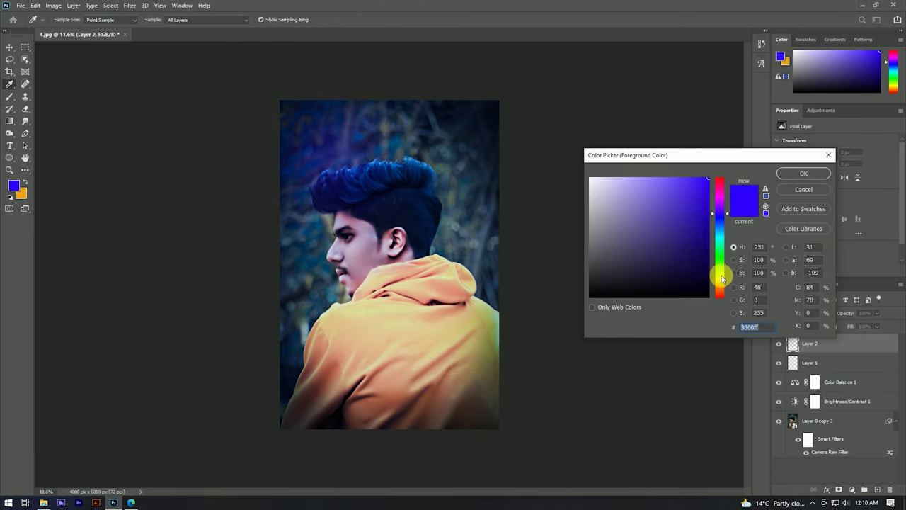
drag(721, 203, 719, 196)
click(803, 174)
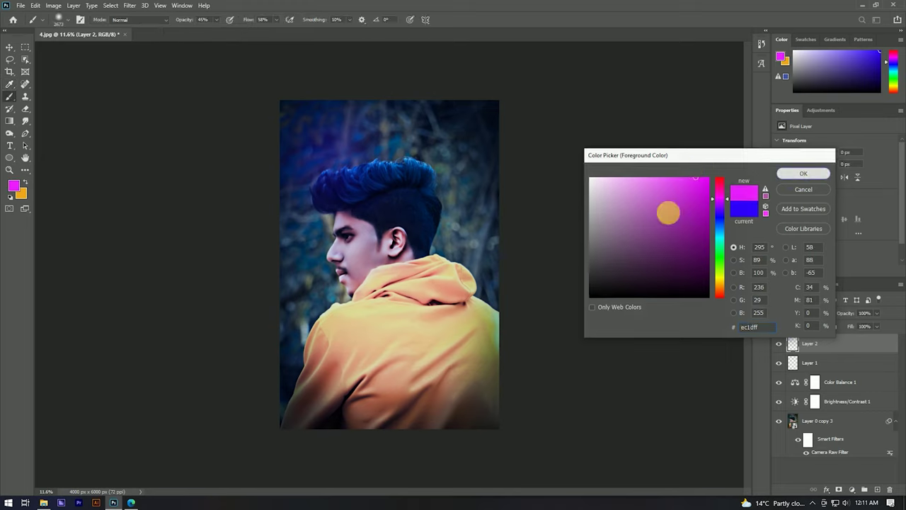
drag(524, 198, 531, 262)
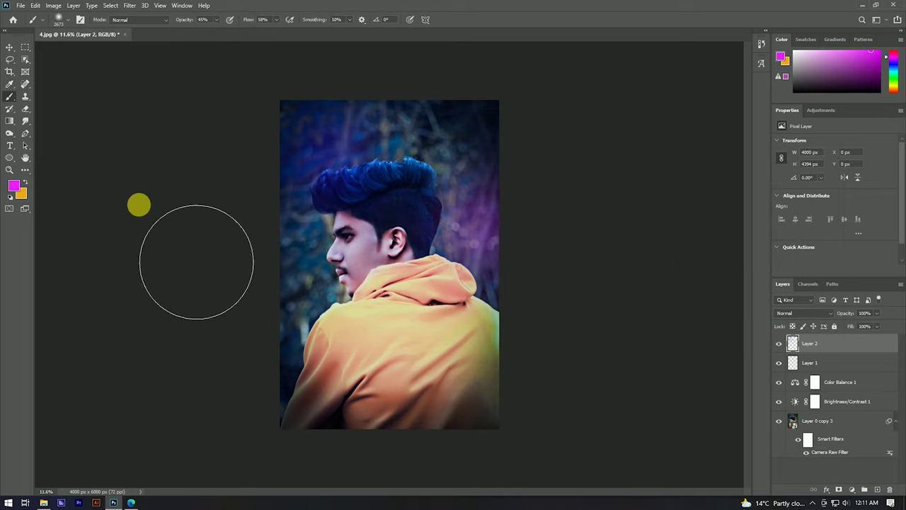
Switch the foreground to pale yellow and set Layer 2 to Soft Light blending.
click(13, 185)
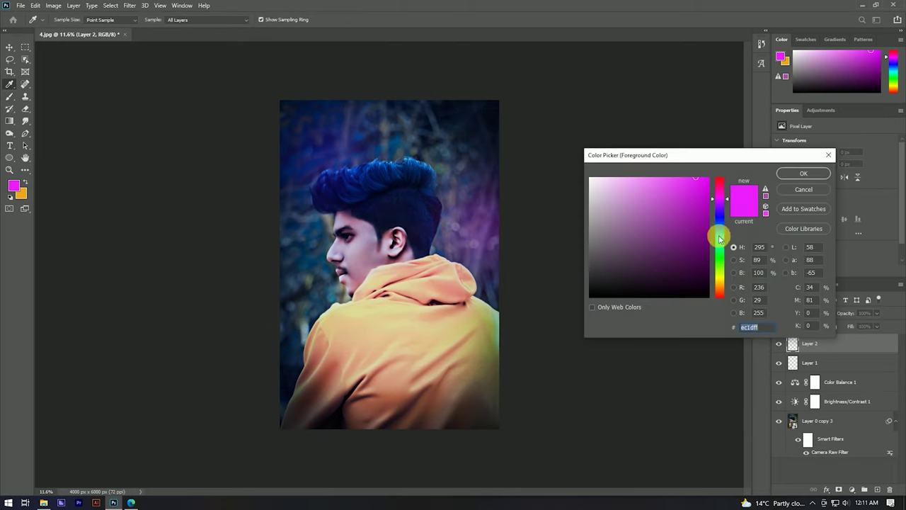
click(721, 279)
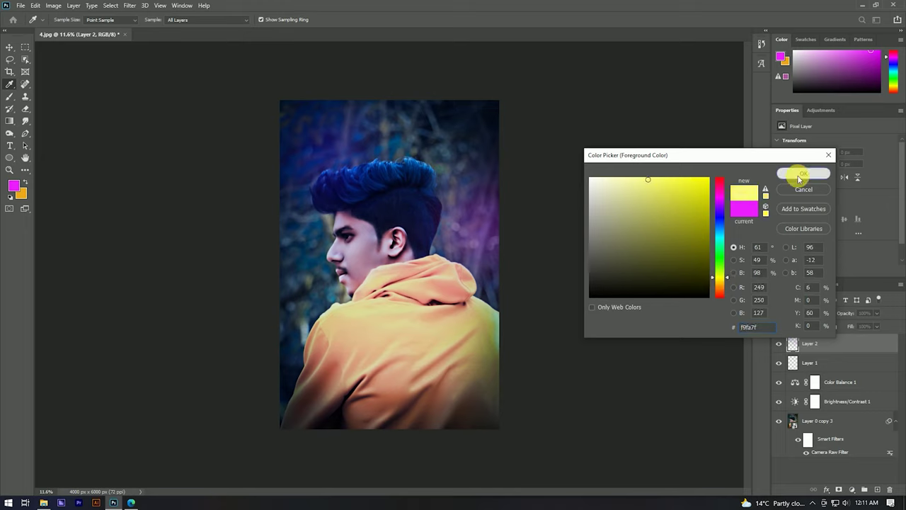
click(798, 177)
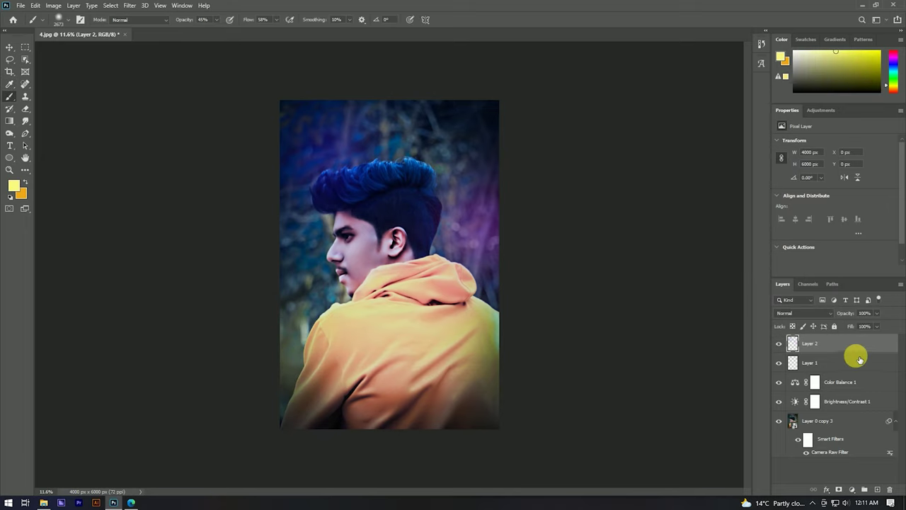
click(799, 314)
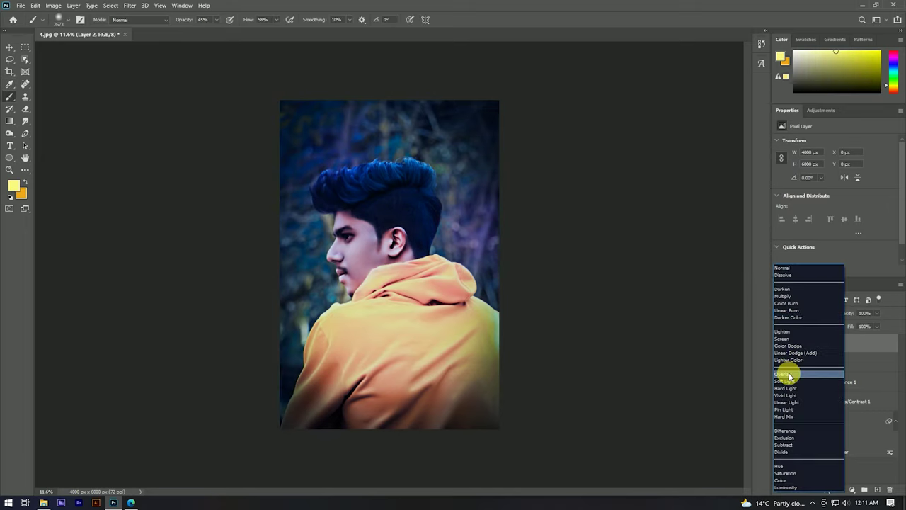
click(786, 382)
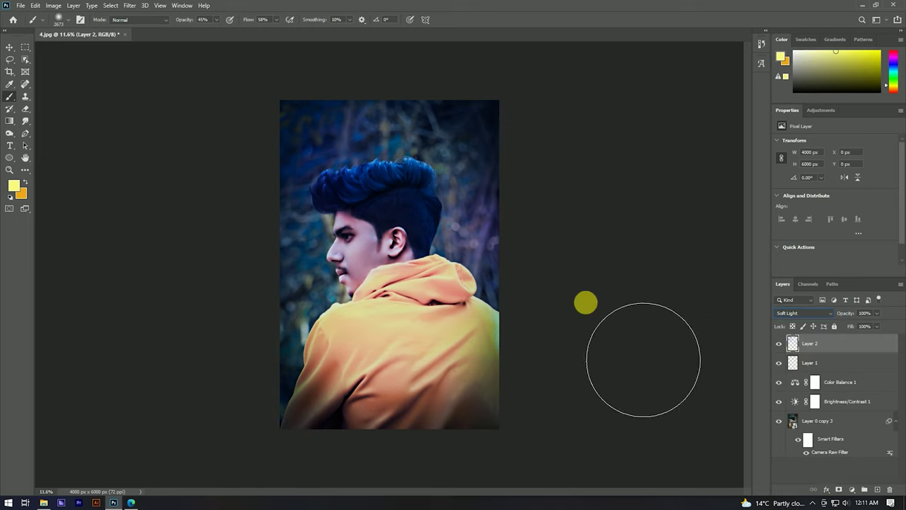
click(9, 47)
scroll(415, 233, down, 3)
scroll(399, 229, down, 3)
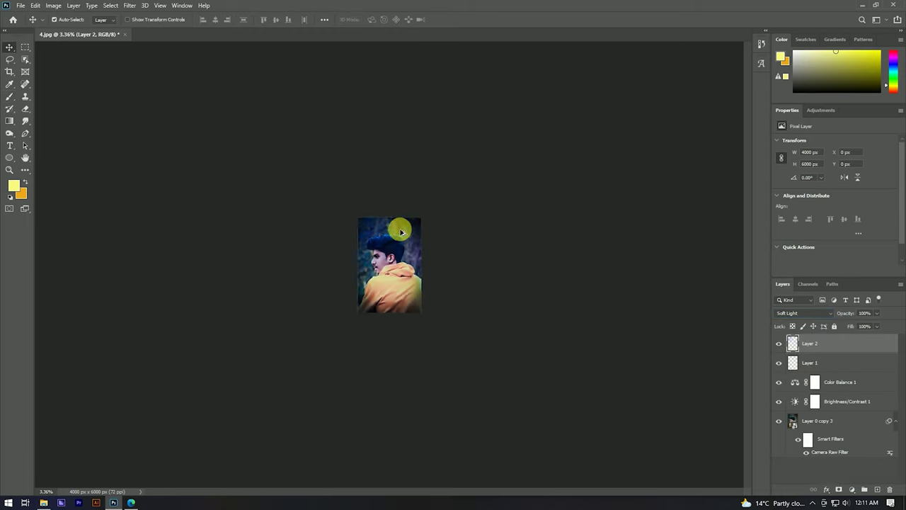
Group all layers from Layer 2 down to Layer 0 copy 3 into Group 1.
scroll(398, 228, up, 5)
scroll(364, 221, up, 2)
scroll(348, 211, up, 2)
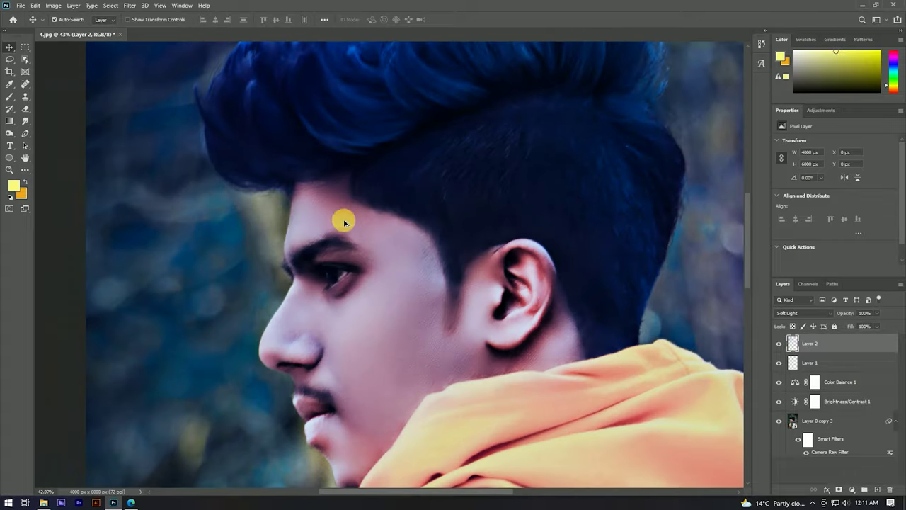
scroll(312, 192, up, 1)
scroll(371, 222, up, 1)
scroll(372, 225, down, 2)
scroll(345, 182, up, 8)
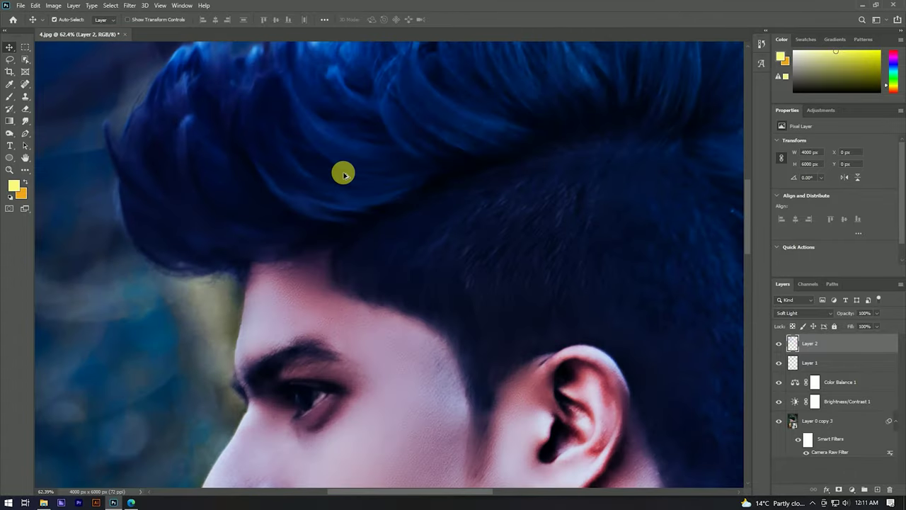
scroll(425, 229, down, 3)
scroll(361, 269, up, 4)
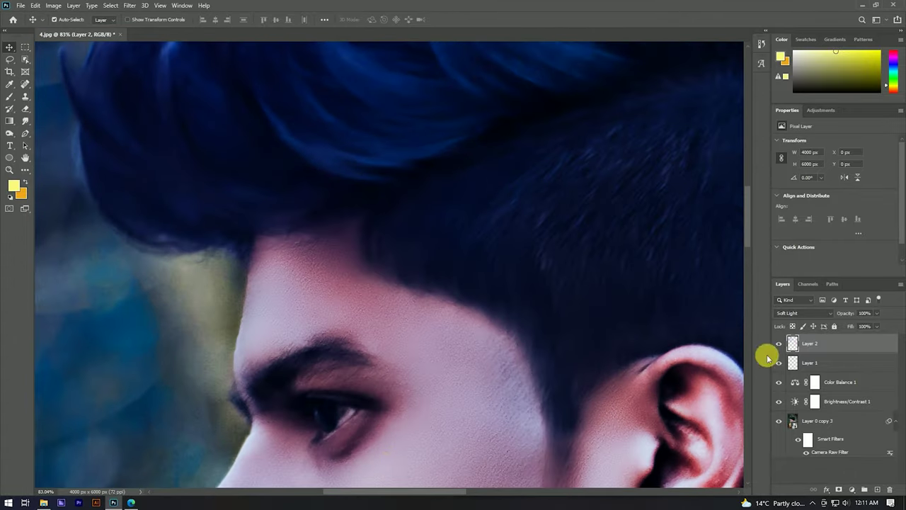
shift+click(857, 422)
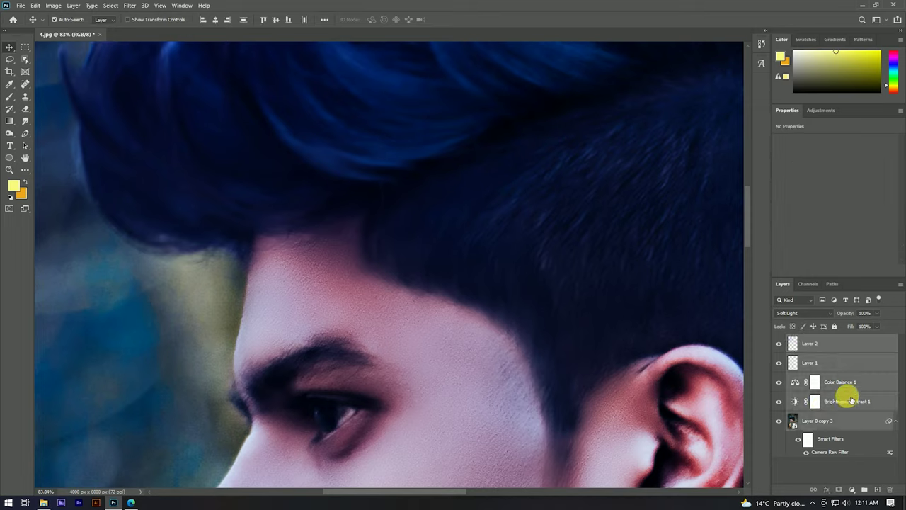
key(ctrl+g)
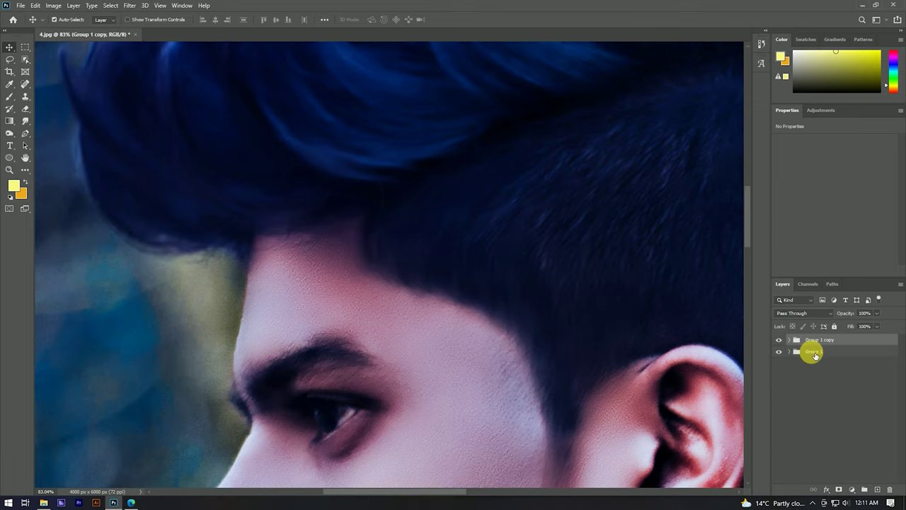
Select the original Group 1, then the Group 1 copy.
click(815, 353)
click(815, 341)
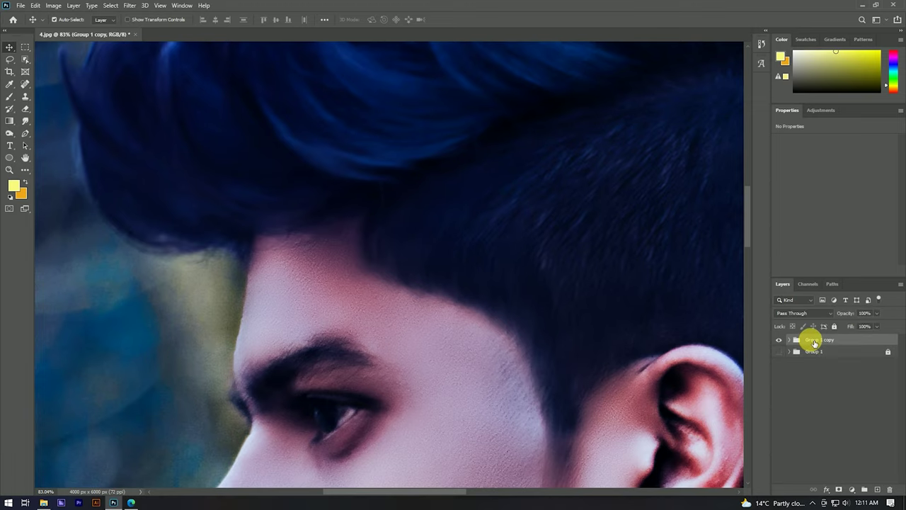
scroll(485, 274, down, 2)
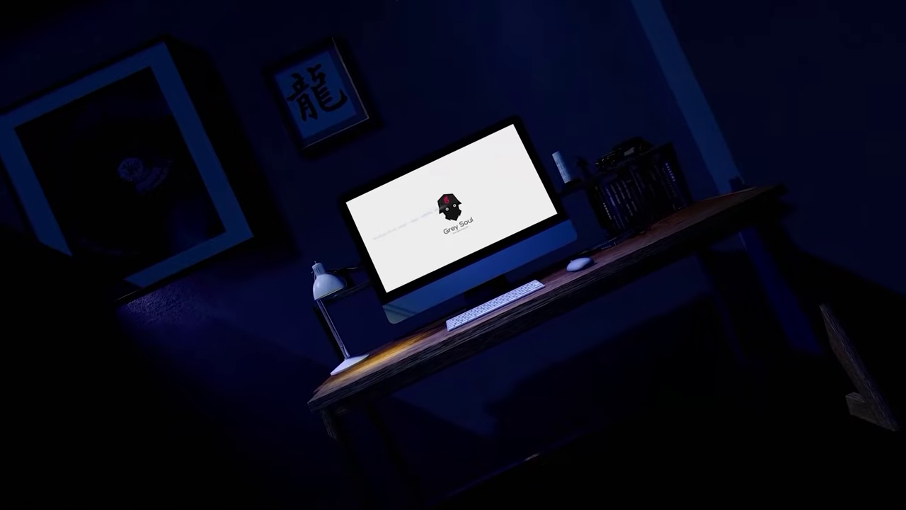